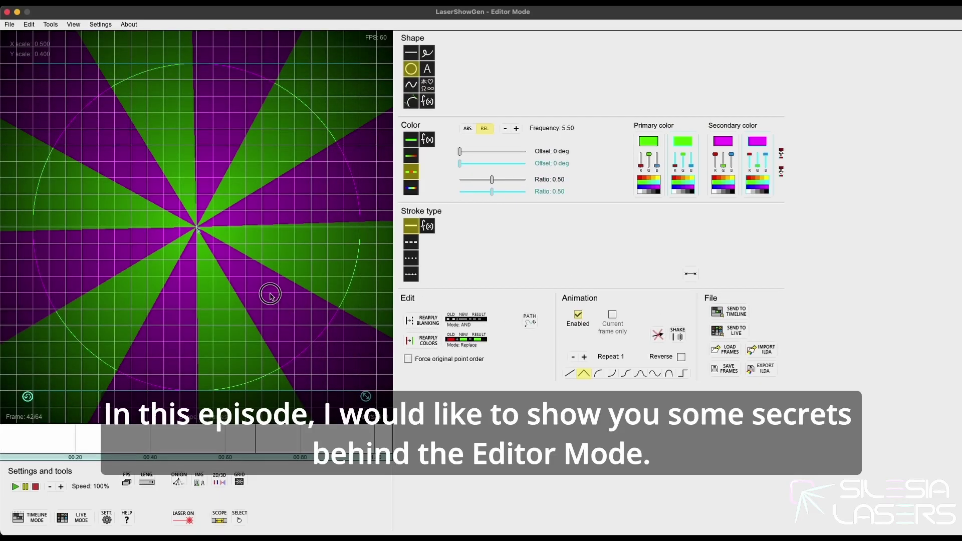
- Animate a 180-degree rotation of the striped line, switch the animation curve to the triangular shape, and move the line downward
left_click(270, 294)
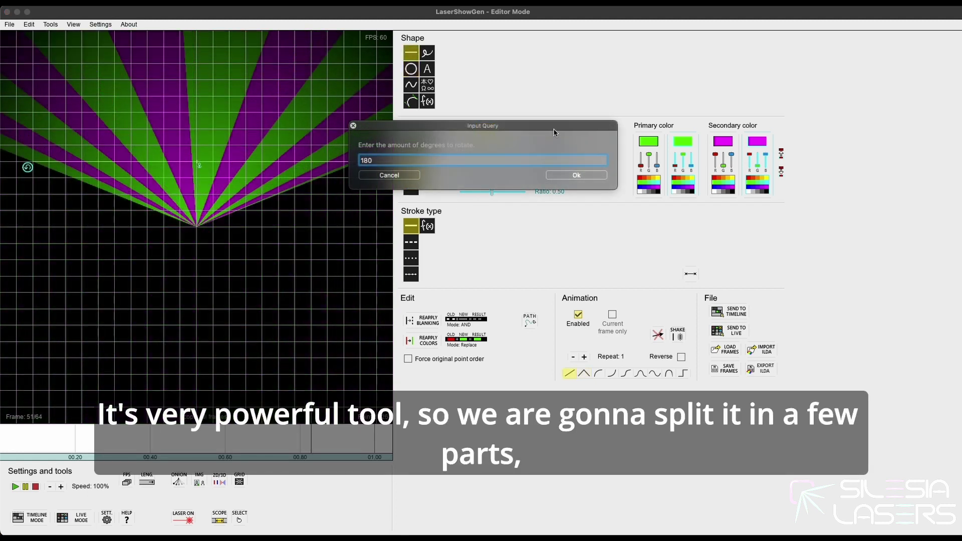
left_click(565, 173)
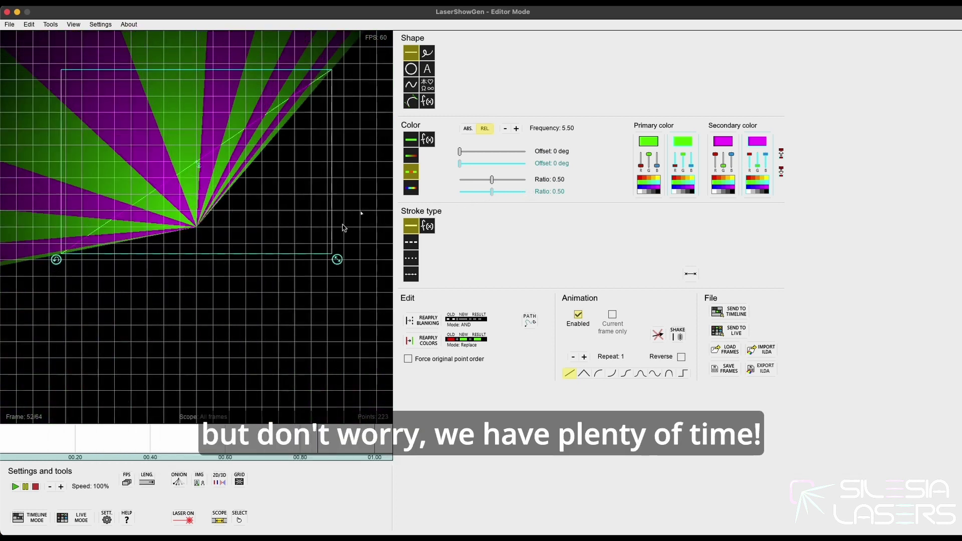
left_click(585, 375)
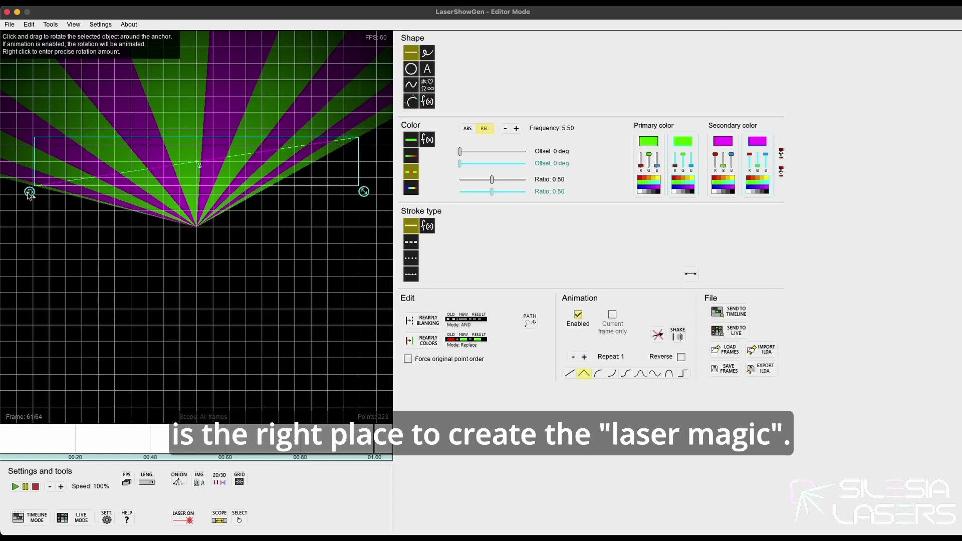
left_click_drag(256, 175, 261, 304)
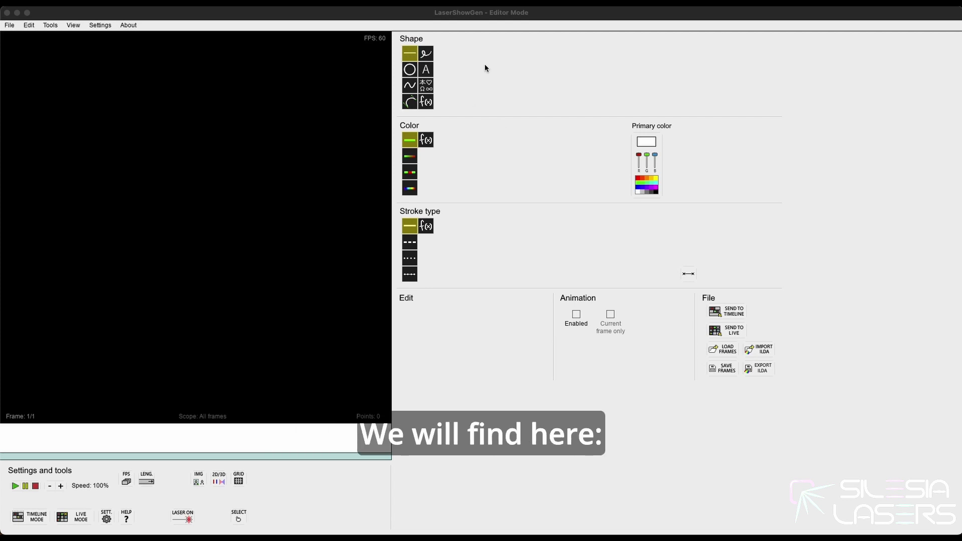
- Draw a circle in the upper left of the canvas and a near-horizontal line below it, and show their outlines with the beams
left_click(410, 57)
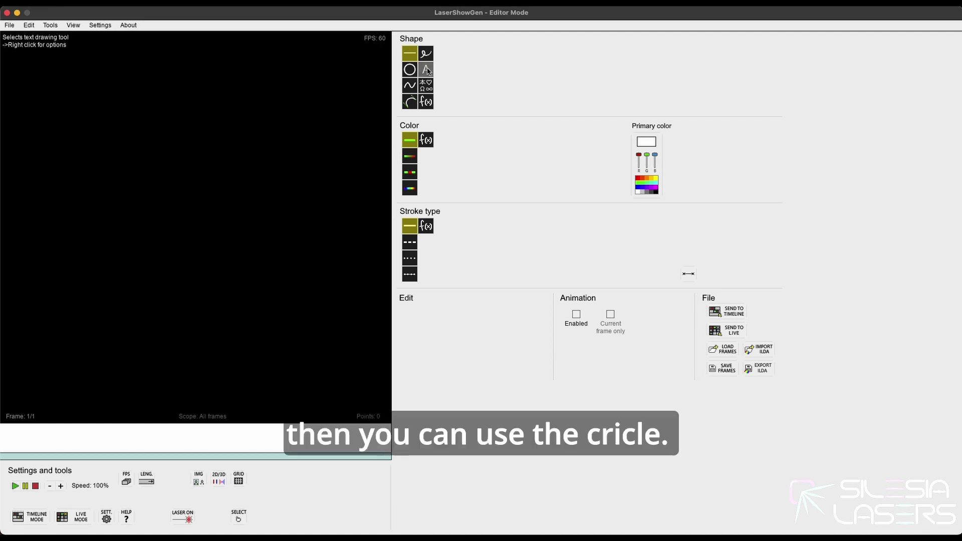
left_click(410, 73)
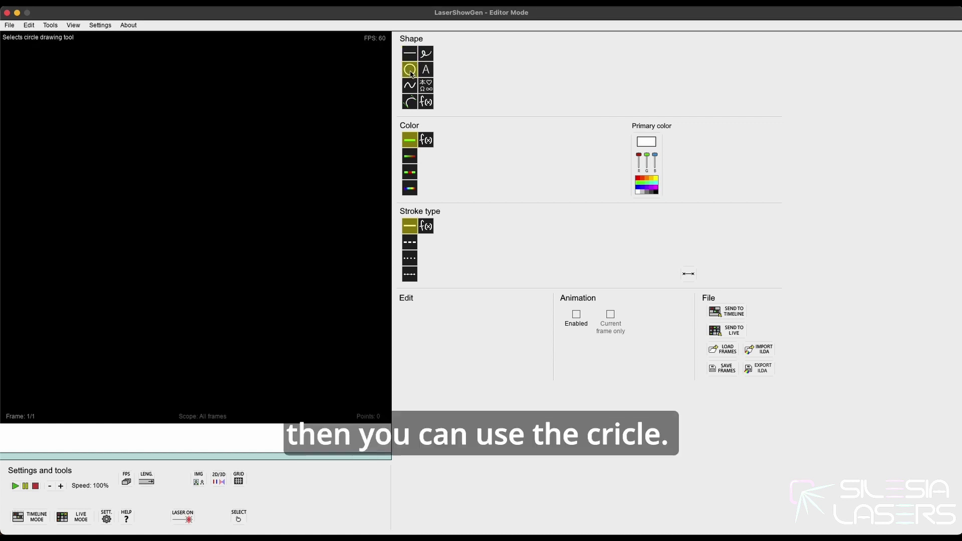
left_click_drag(150, 156, 192, 191)
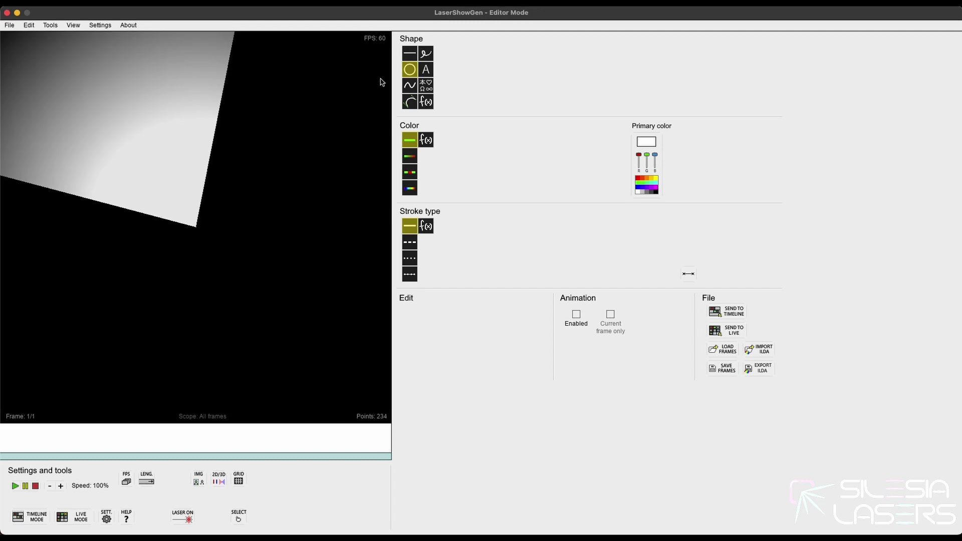
left_click(410, 57)
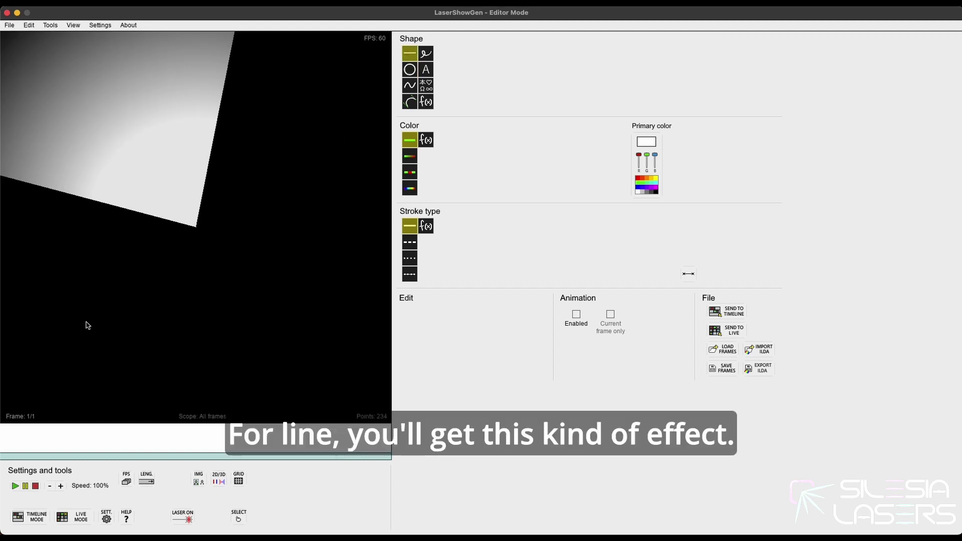
left_click_drag(69, 329, 280, 327)
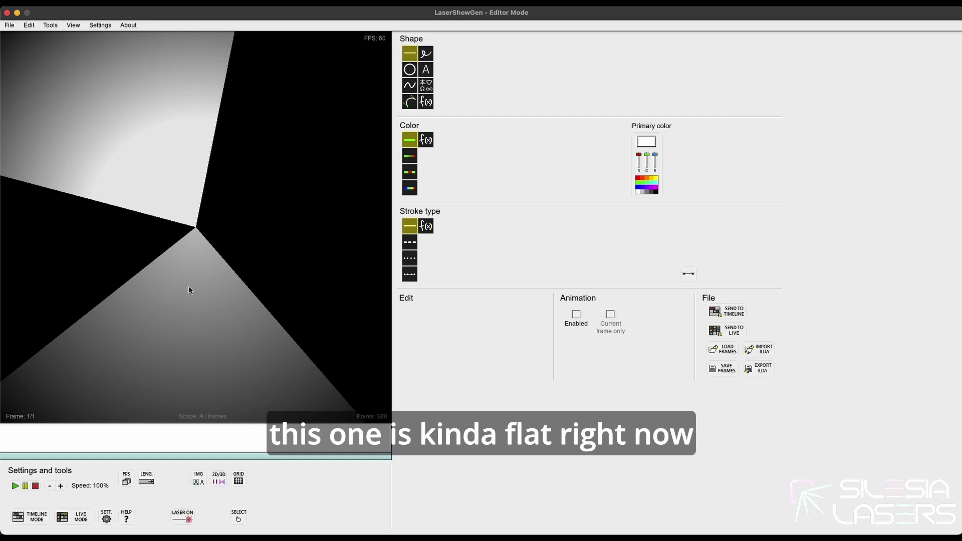
left_click(218, 480)
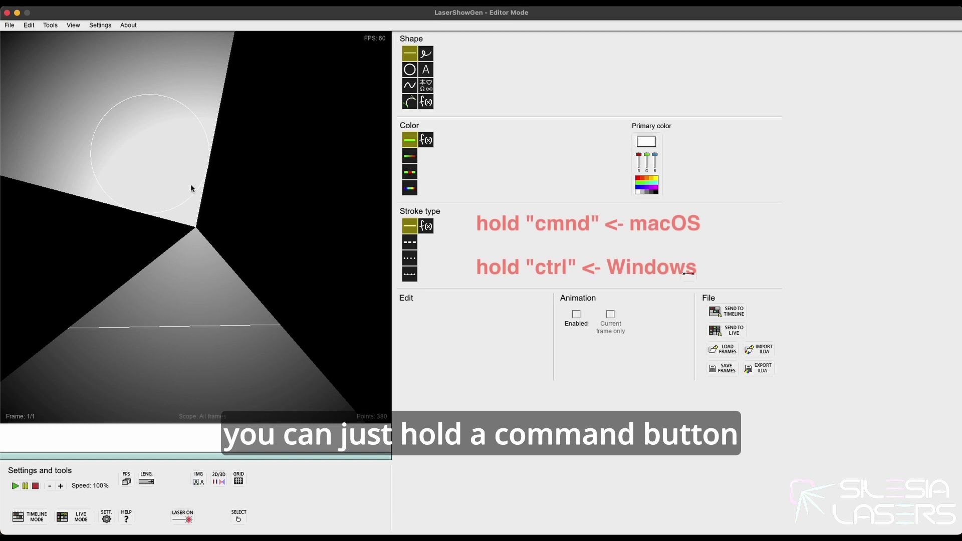
- Select both the circle and the line, and delete them together
key("super")
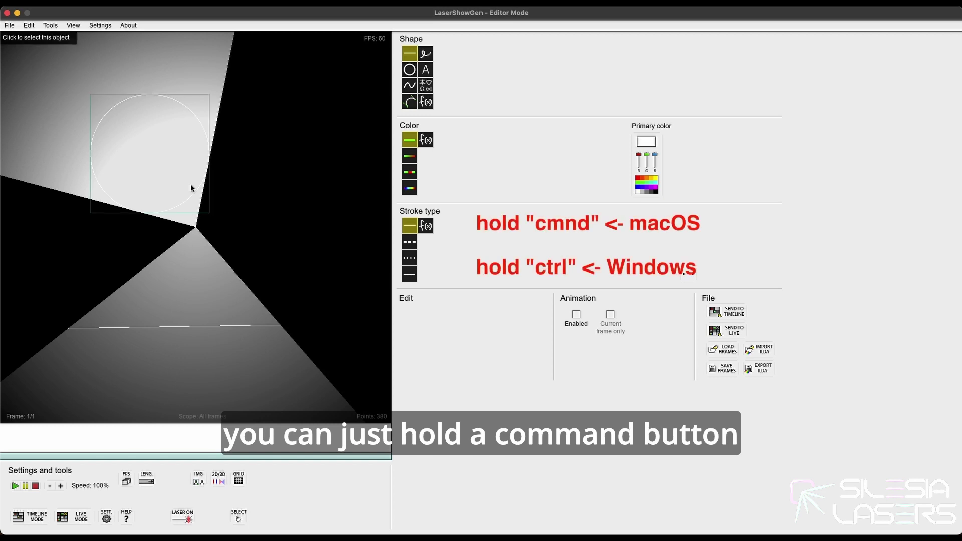
left_click(162, 139, "super")
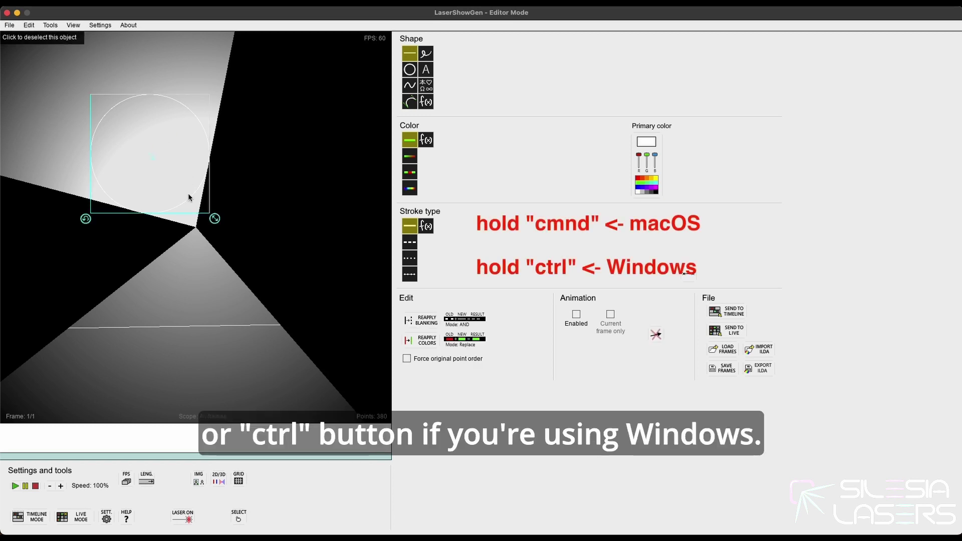
left_click(229, 328, "super")
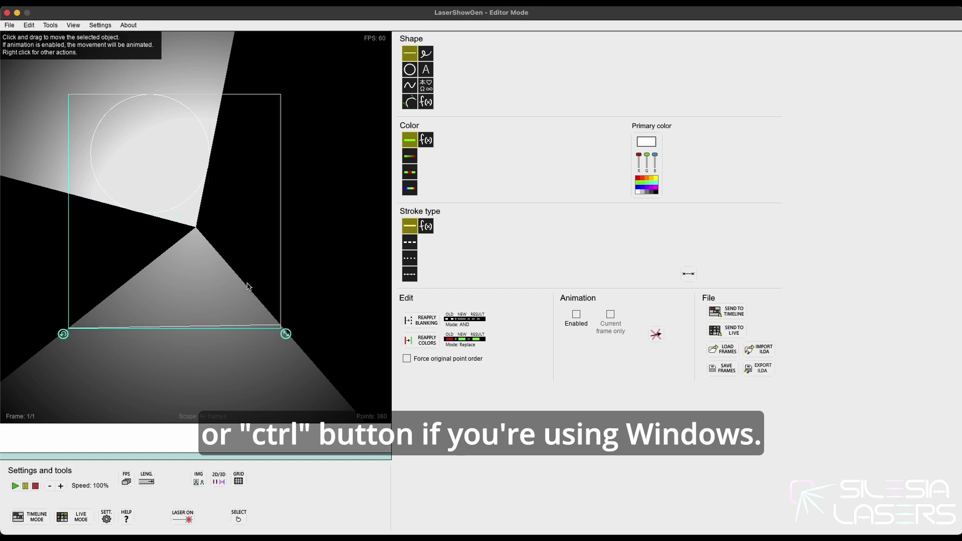
right_click(169, 170)
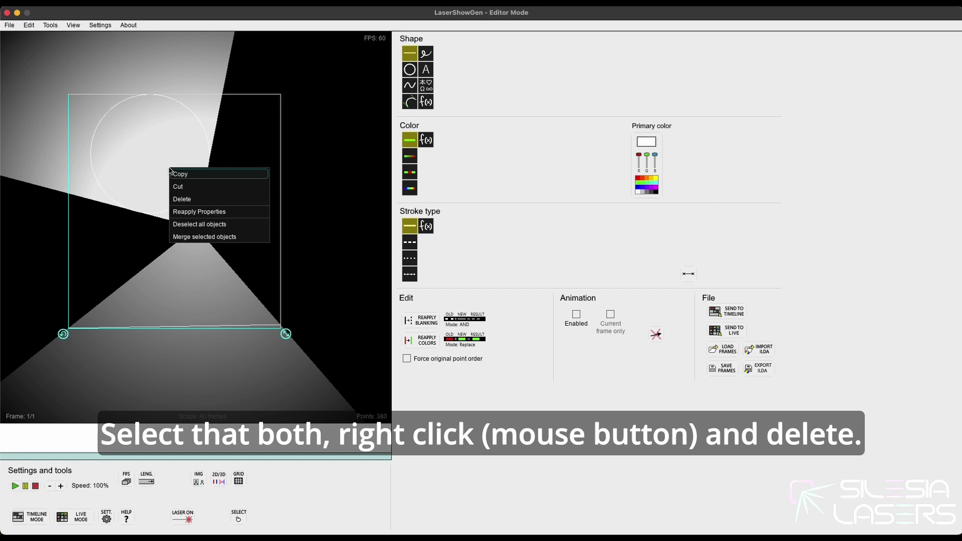
left_click(190, 200)
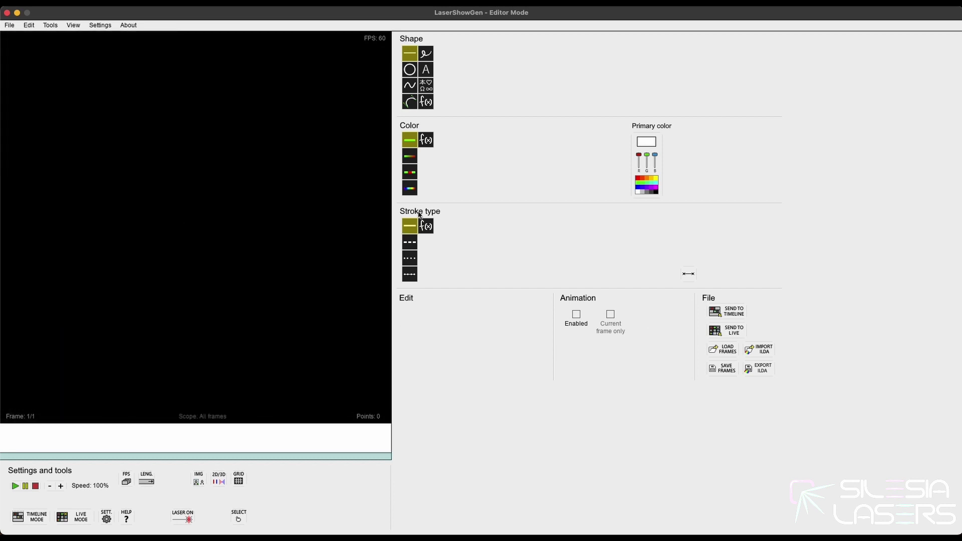
- Draw a sine wave with frequency 1 and amplitude 10000 across the canvas and move it to the upper half
left_click(409, 86)
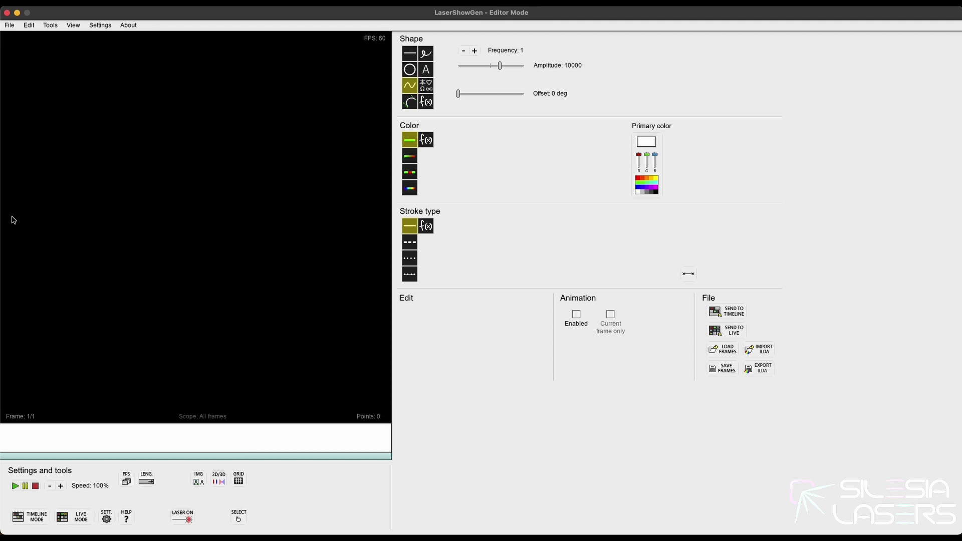
left_click_drag(10, 212, 370, 219)
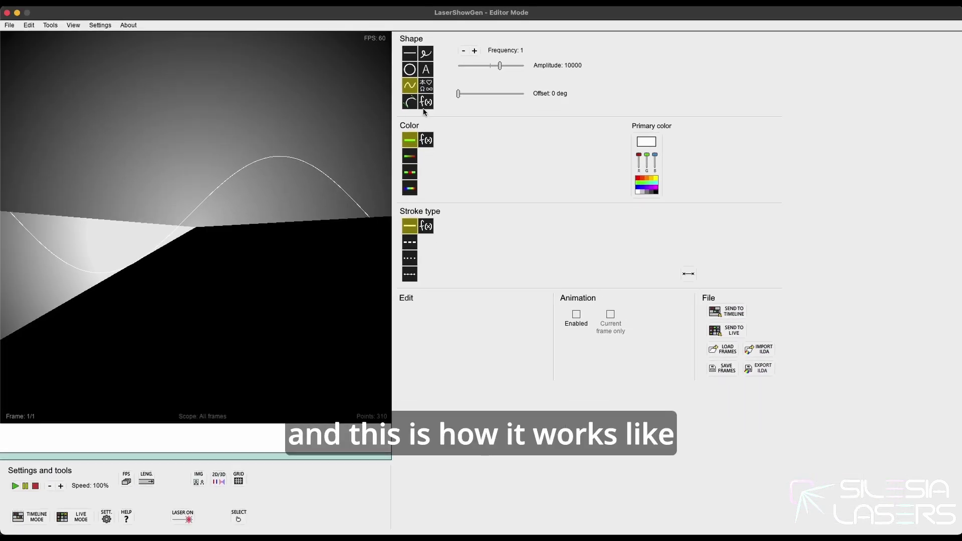
left_click(229, 208)
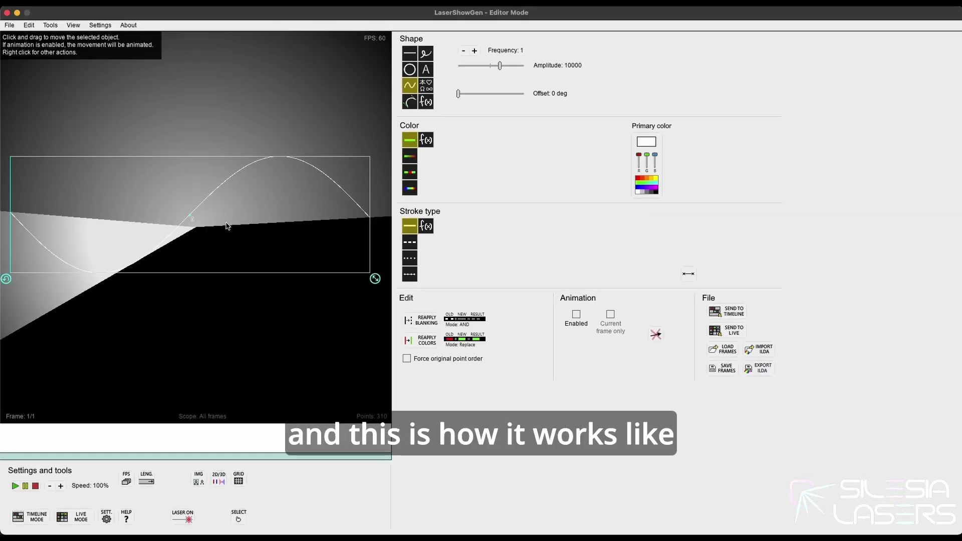
left_click_drag(229, 207, 227, 163)
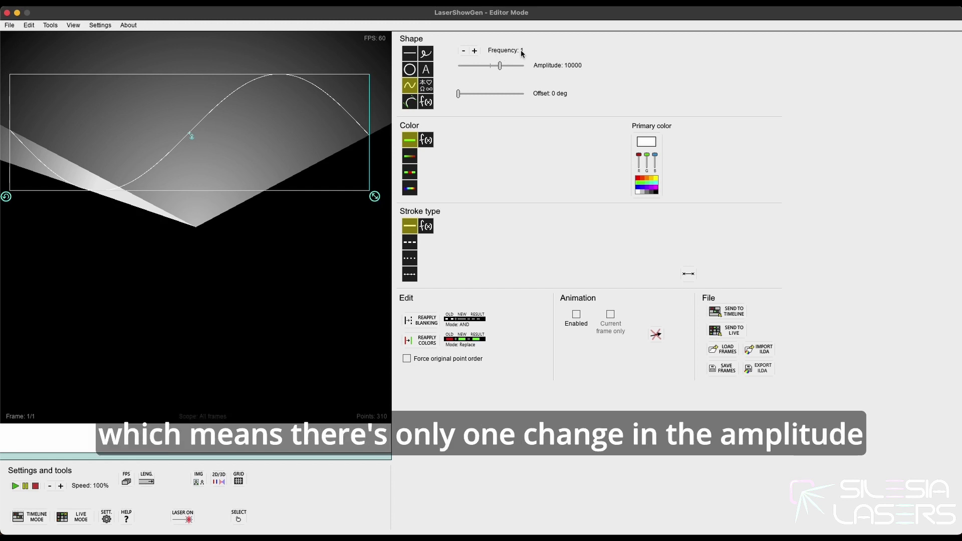
left_click_drag(55, 172, 131, 155)
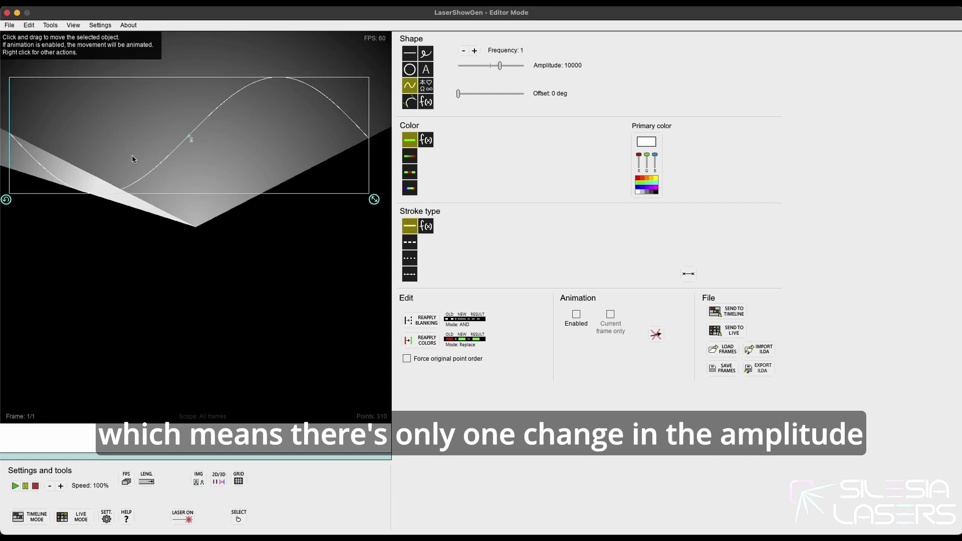
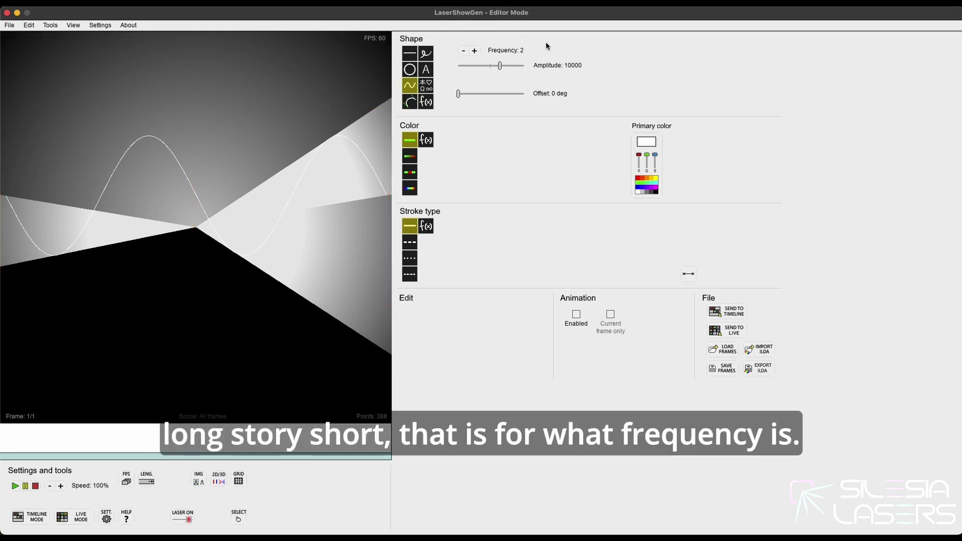
- Select the frequency 2 sine wave and move it to the upper half of the canvas
left_click(195, 201)
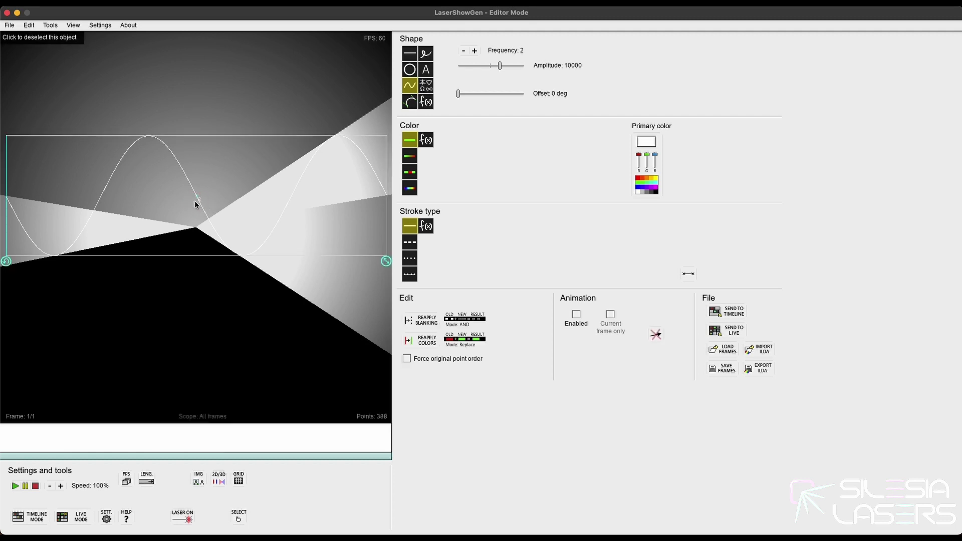
left_click_drag(253, 210, 251, 154)
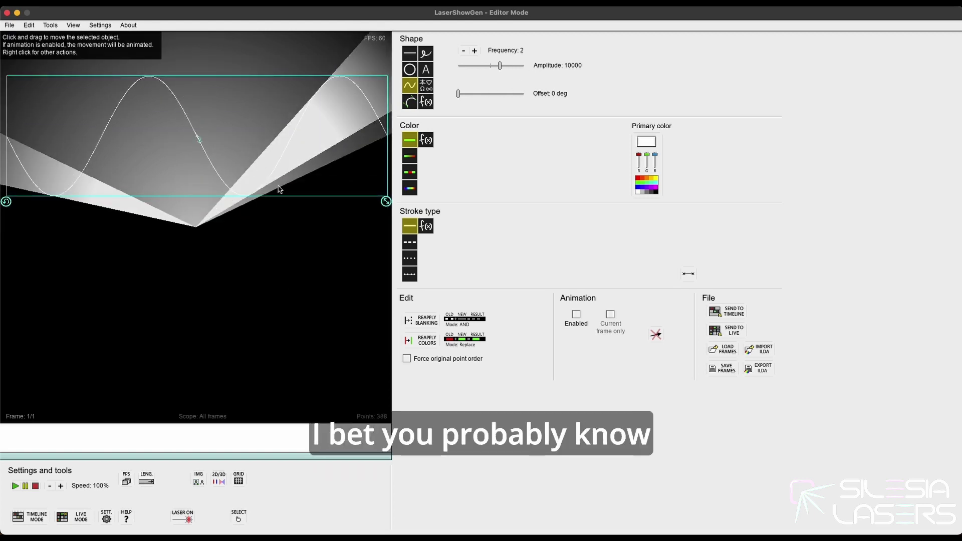
right_click(245, 167)
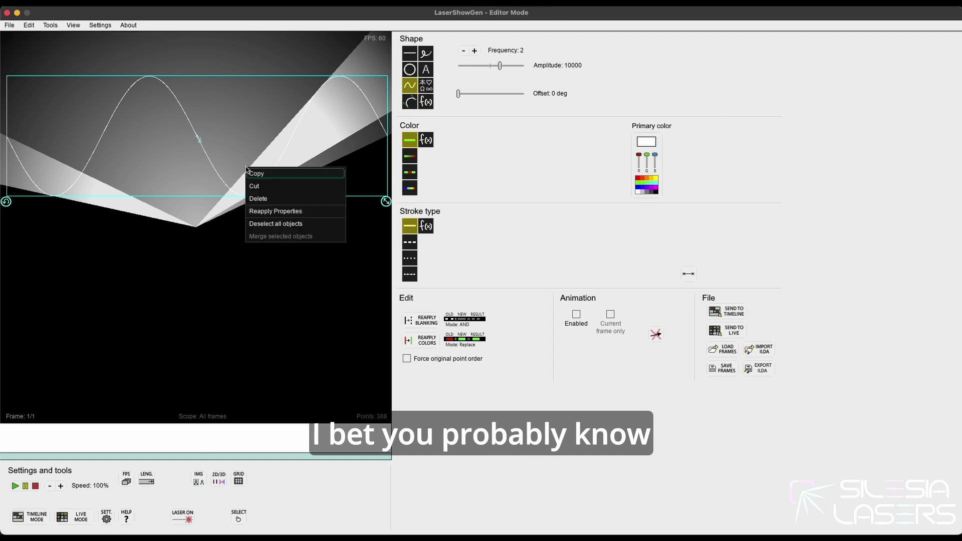
left_click(519, 167)
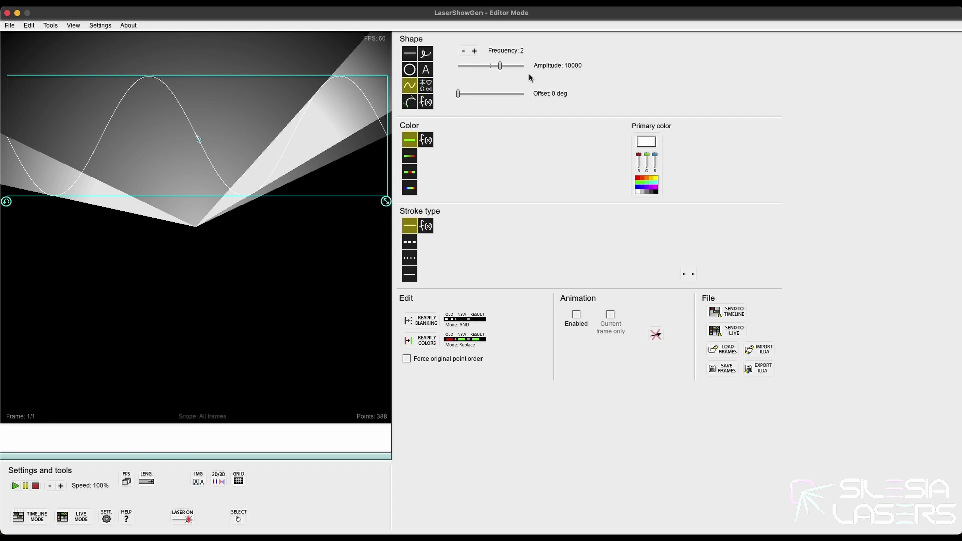
- Set the wave amplitude to 5000 and draw a second sine wave across the lower part of the canvas
left_click_drag(500, 65, 495, 67)
right_click(495, 66)
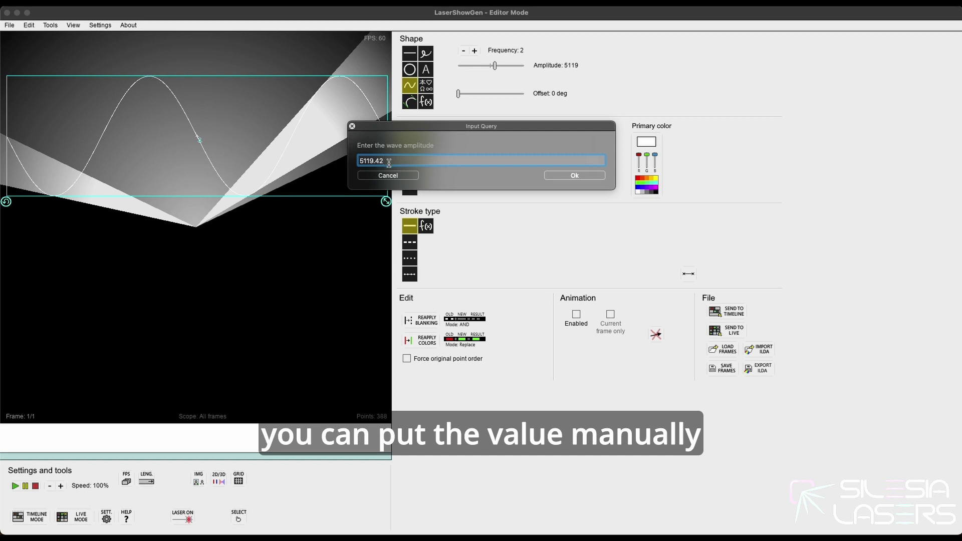
left_click_drag(390, 162, 347, 158)
type("5000")
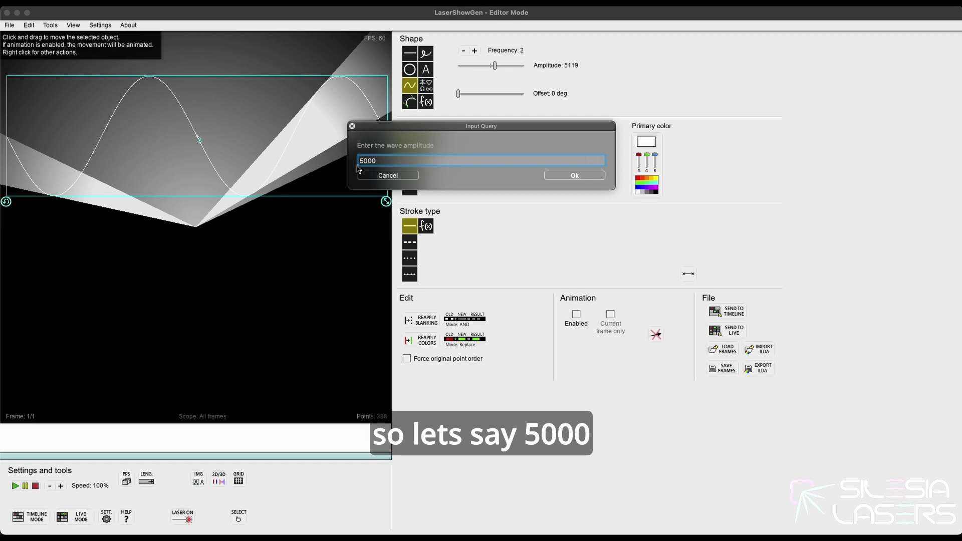
left_click(567, 177)
left_click_drag(4, 307, 386, 307)
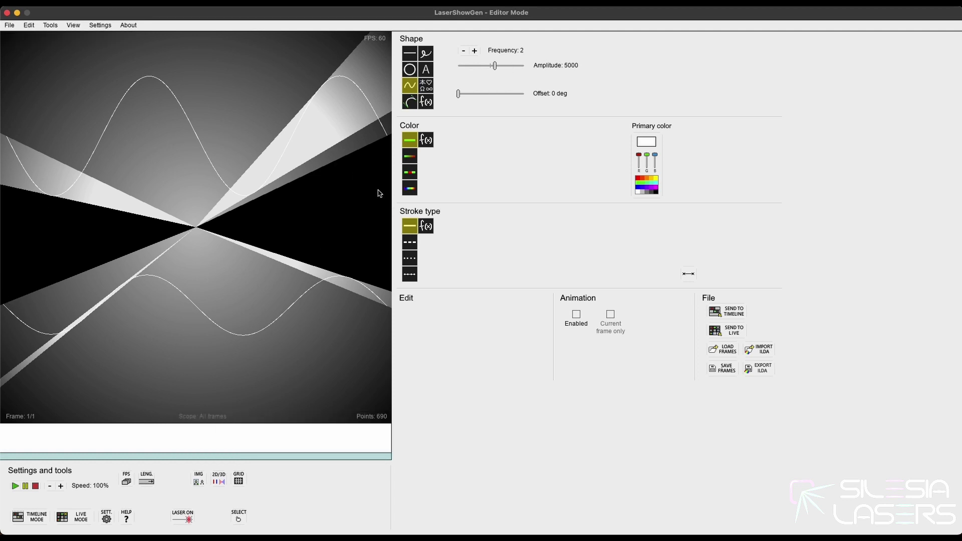
- Remove the upper wave and draw a new one in its place with a negative amplitude of about -10752
left_click(214, 181)
right_click(219, 164)
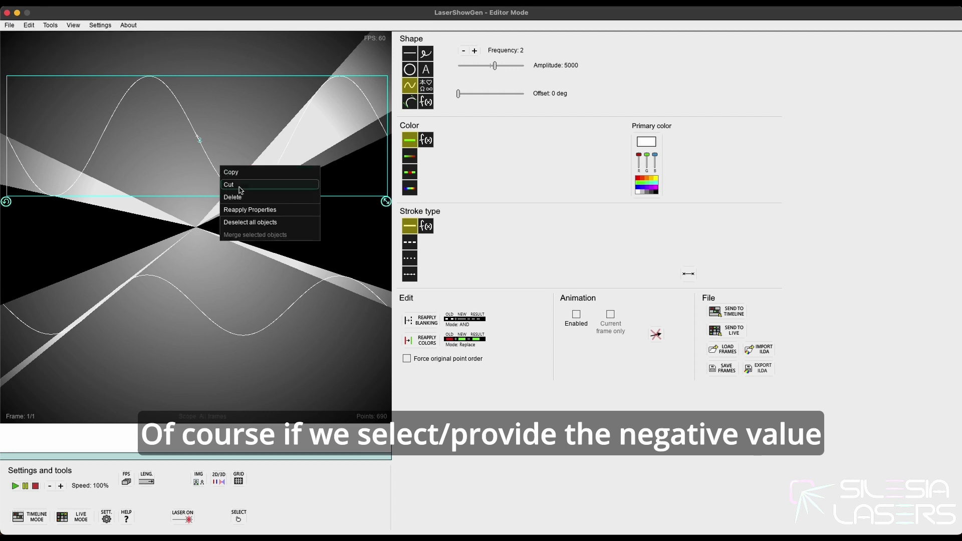
left_click(279, 189)
left_click_drag(495, 69, 479, 69)
left_click_drag(8, 148, 389, 135)
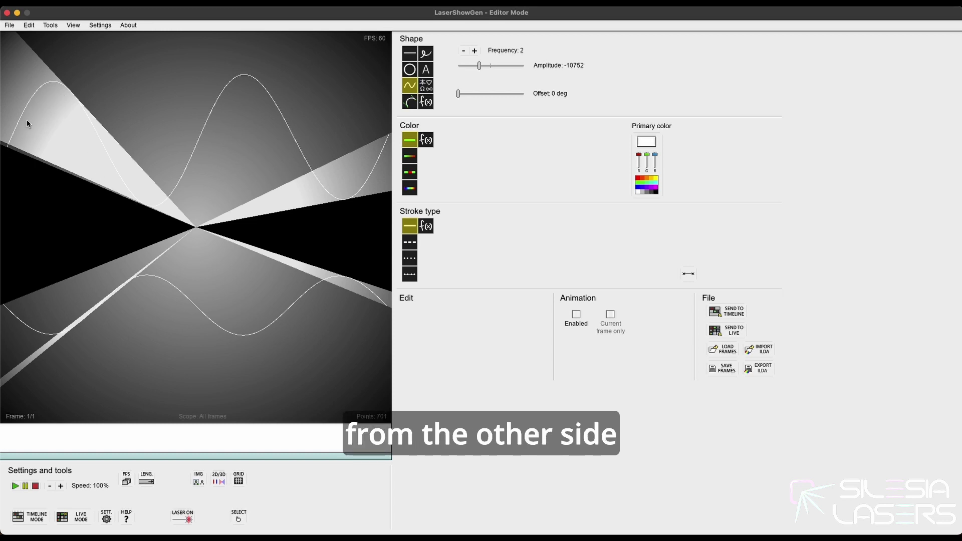
- Set the wave amplitude to 10000 and delete the lower sine wave
double_click(478, 65)
type("10000")
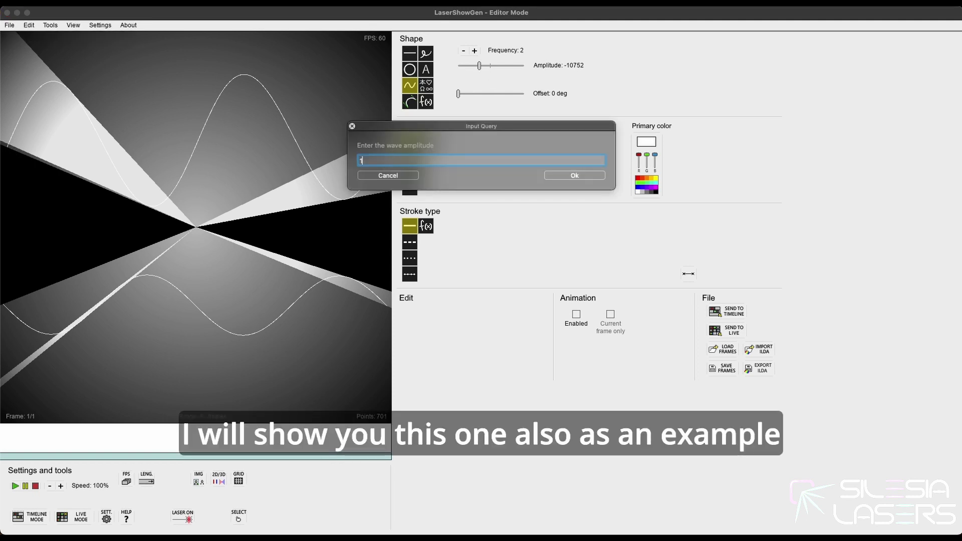
left_click(566, 175)
left_click(263, 312)
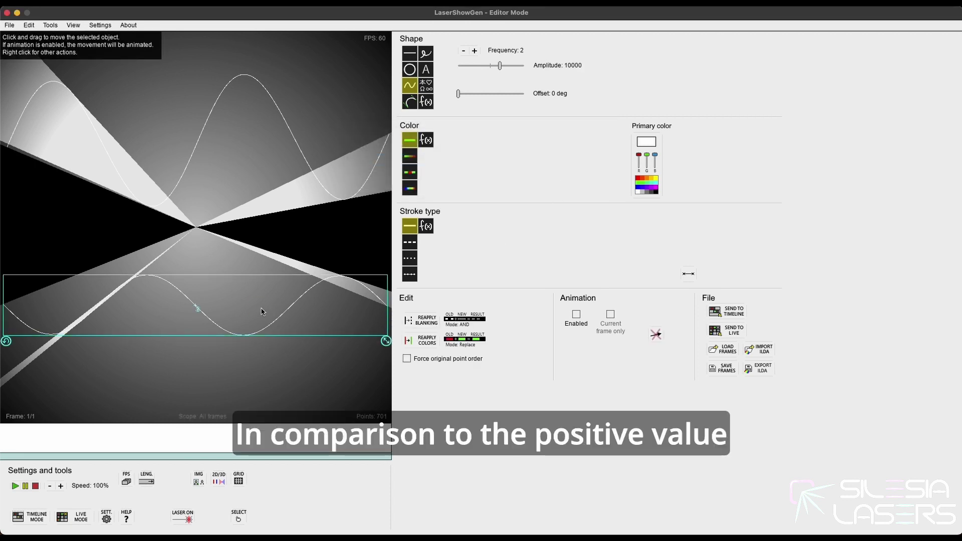
right_click(267, 312)
left_click(288, 344)
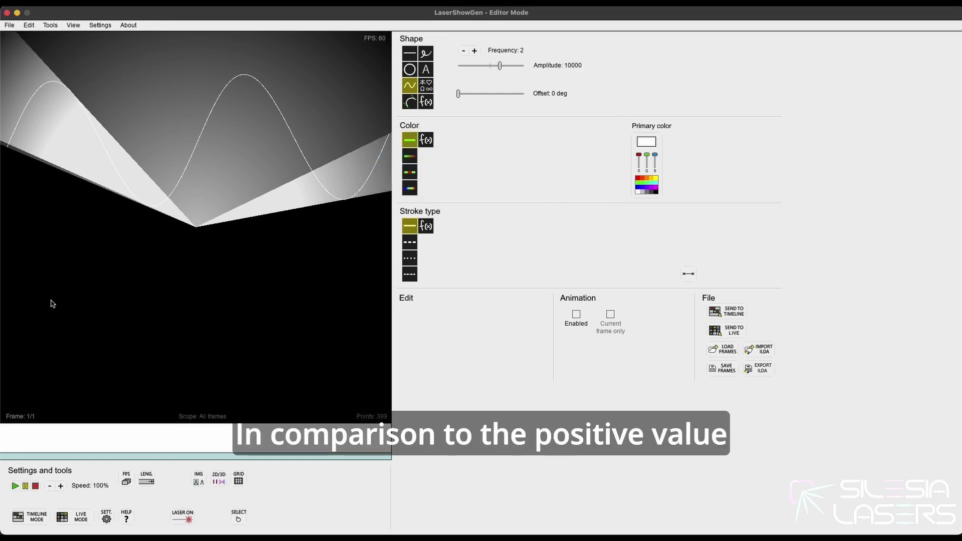
- Draw a new sine wave across the lower canvas and move it up so it overlaps the upper wave like a DNA strand
left_click_drag(5, 317, 388, 317)
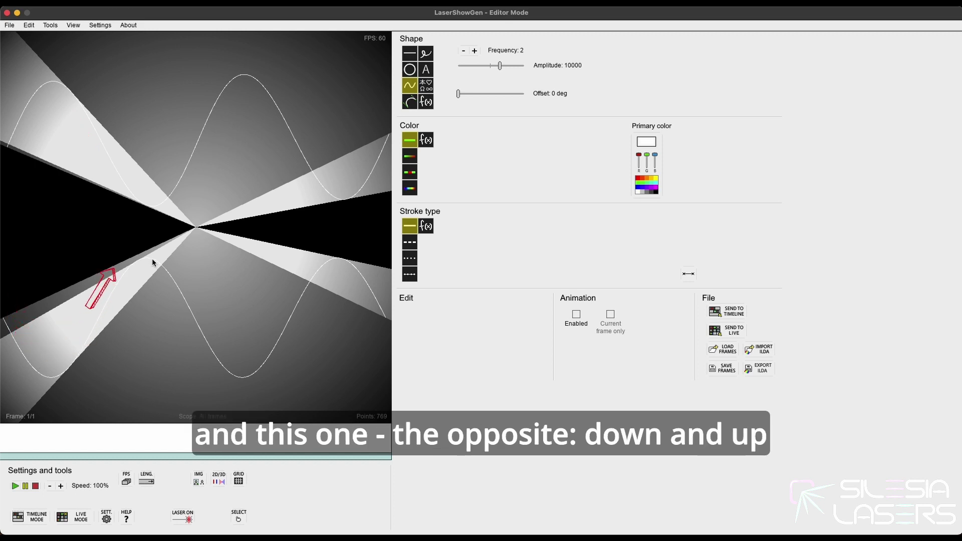
left_click(176, 284)
left_click_drag(217, 303, 221, 164)
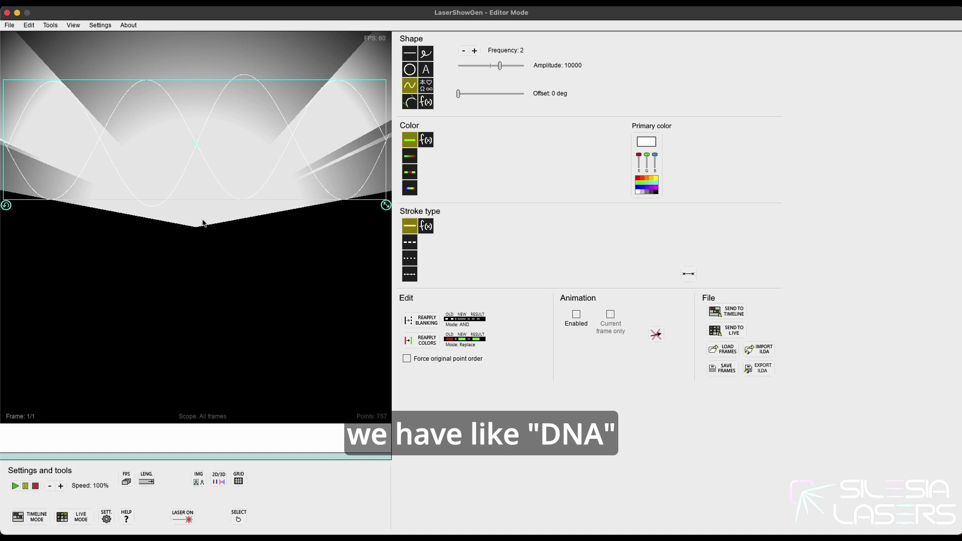
- Delete the overlapping waves and draw a new sine wave with frequency 2 and amplitude 10000 across the upper canvas
right_click(219, 156)
left_click(235, 185)
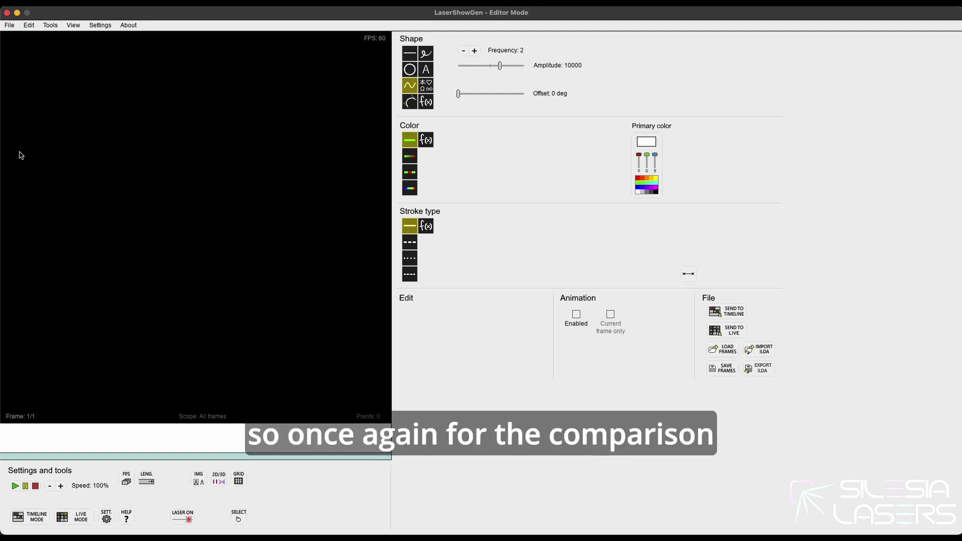
left_click_drag(3, 156, 386, 154)
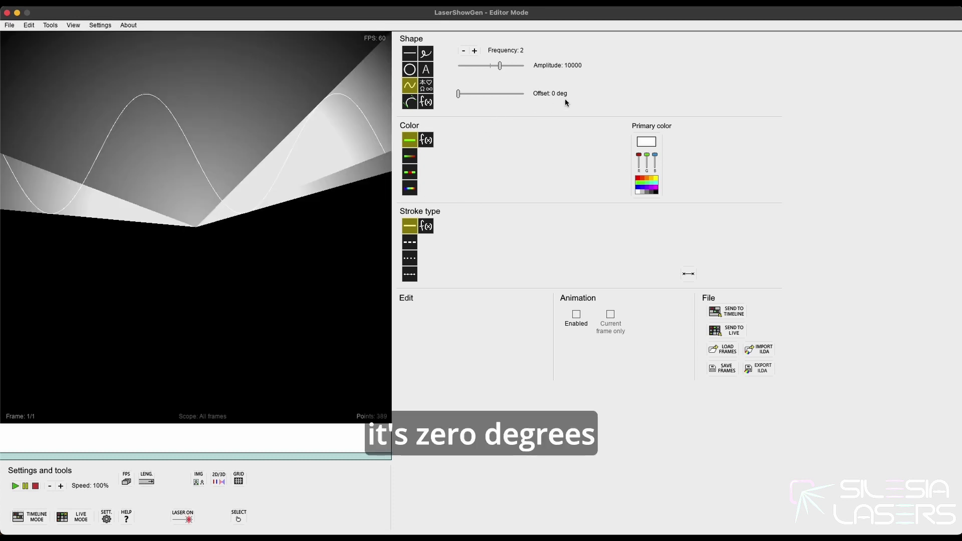
- Set the wave offset to 180 degrees and draw a second sine wave across the lower canvas
left_click_drag(458, 93, 489, 96)
double_click(490, 96)
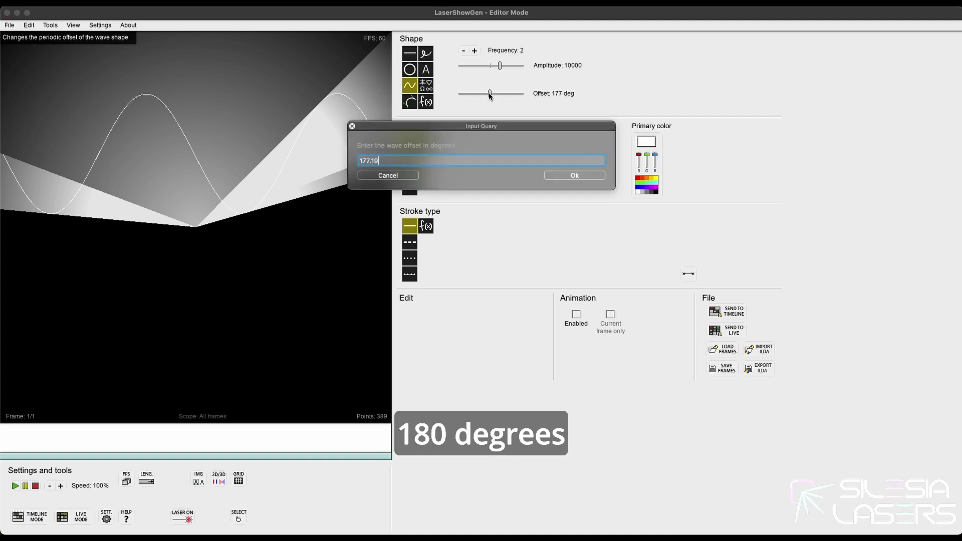
key("BackSpace")
key("BackSpace")
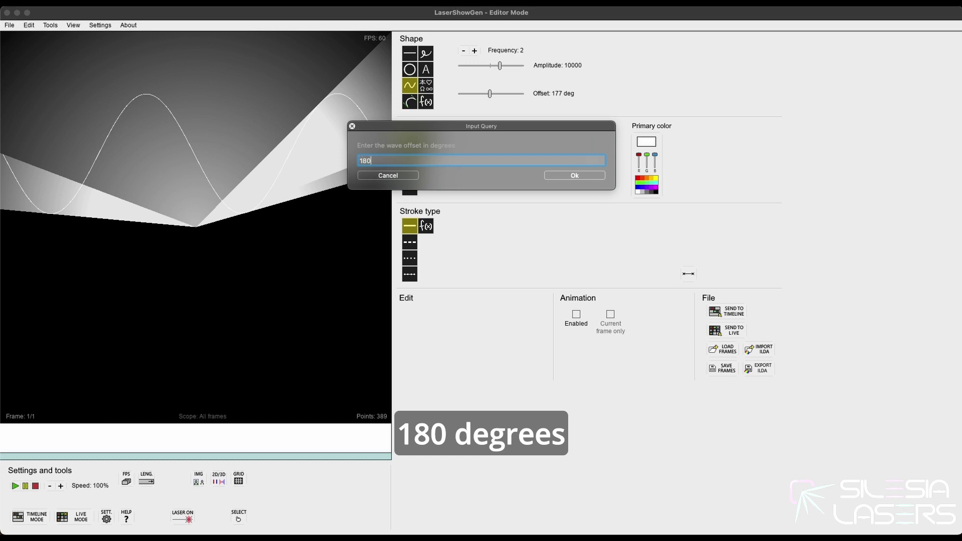
left_click(565, 175)
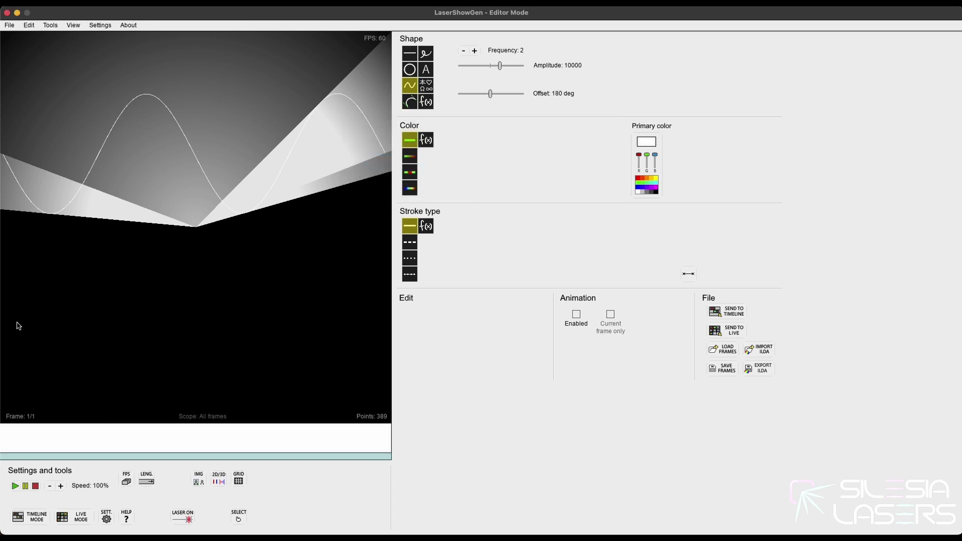
left_click_drag(9, 328, 389, 322)
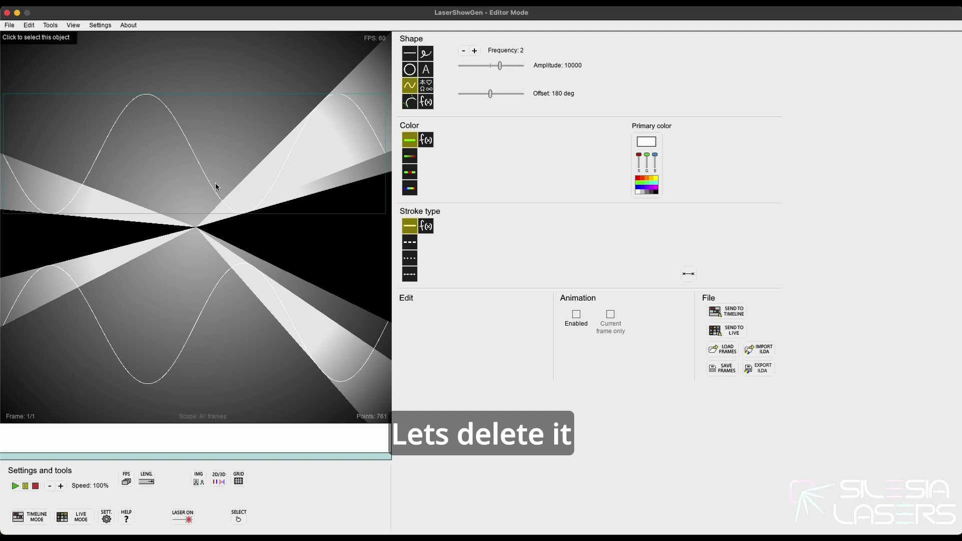
- Select both the upper and lower sine waves and delete them together
left_click(216, 184)
right_click(236, 315)
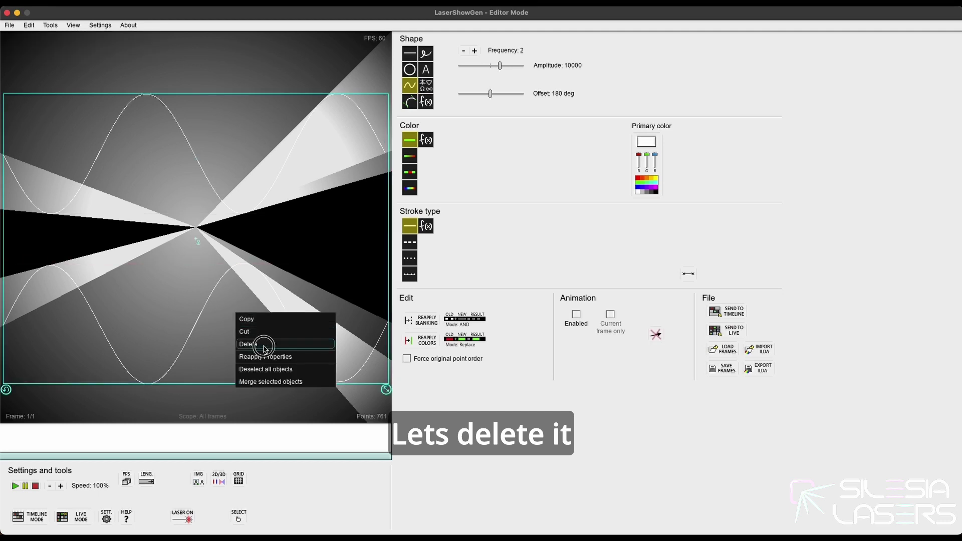
left_click(265, 345)
- Draw a curve diagonally from upper left to lower right and pull both control points so it bows toward the upper right
left_click(410, 101)
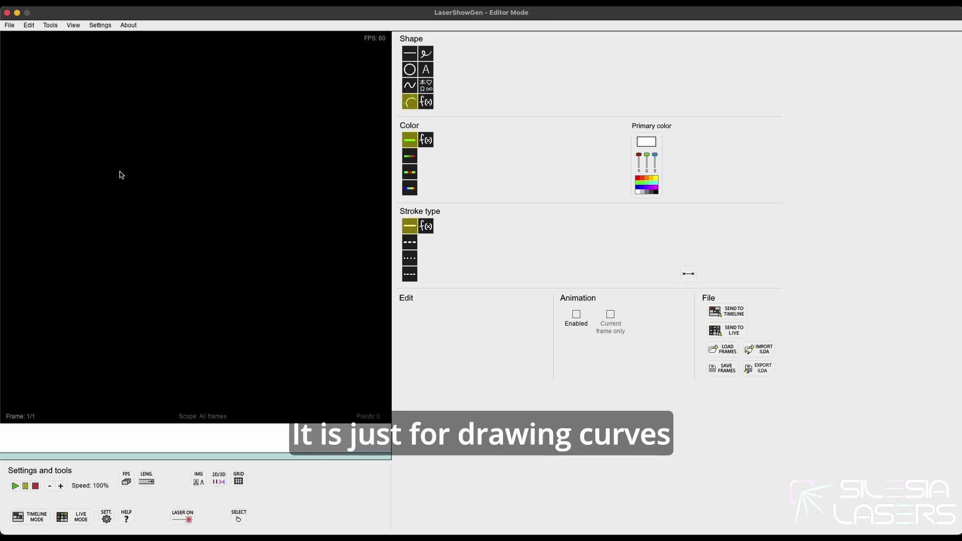
left_click_drag(32, 158, 329, 354)
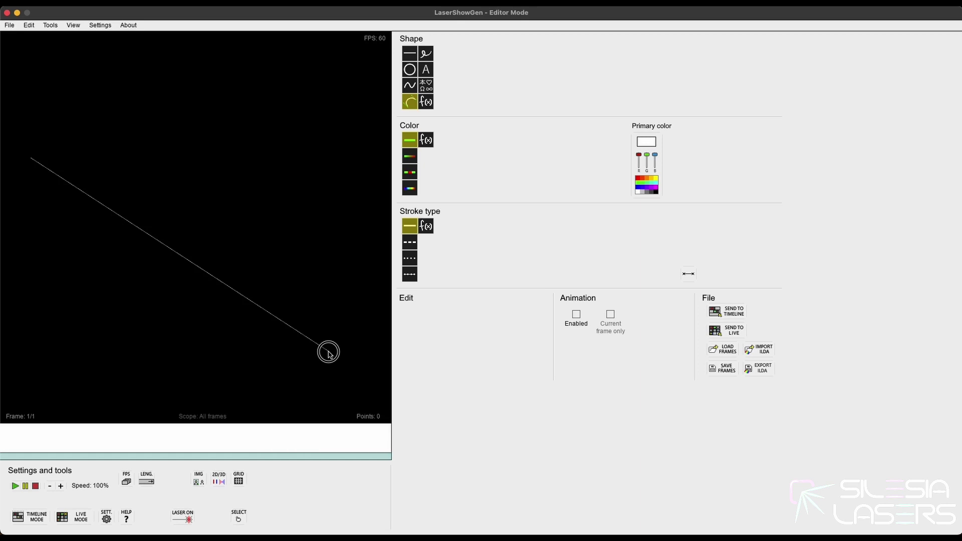
left_click_drag(328, 352, 329, 353)
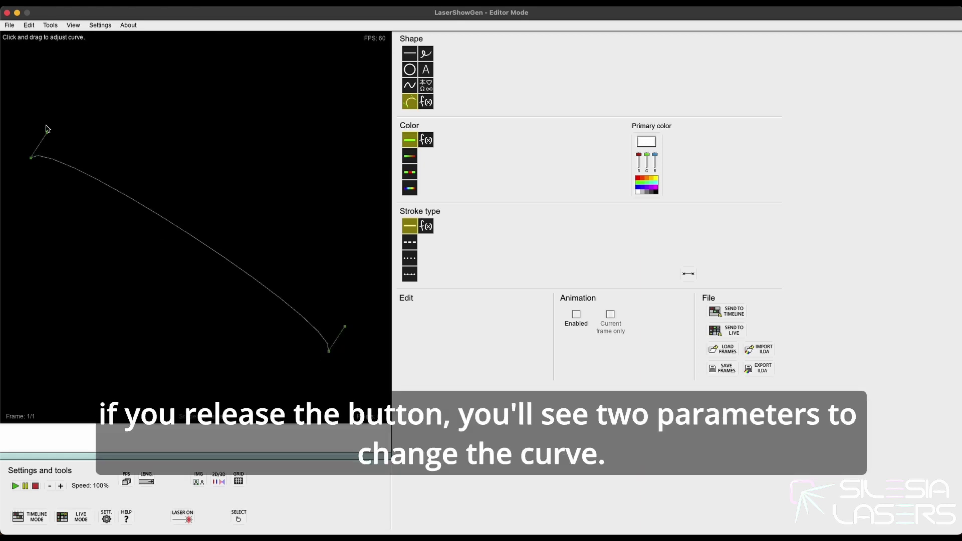
left_click_drag(345, 328, 360, 173)
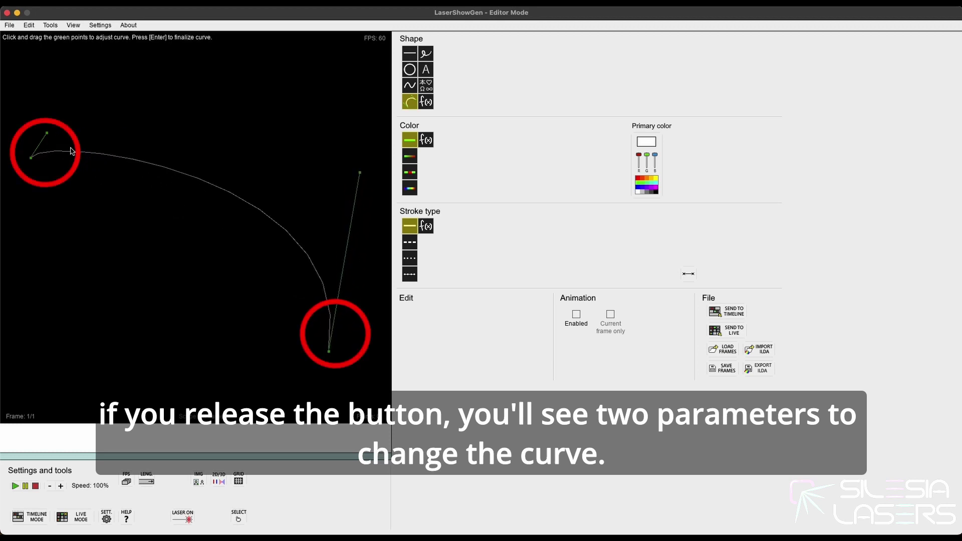
left_click_drag(46, 133, 273, 133)
left_click_drag(361, 176, 293, 167)
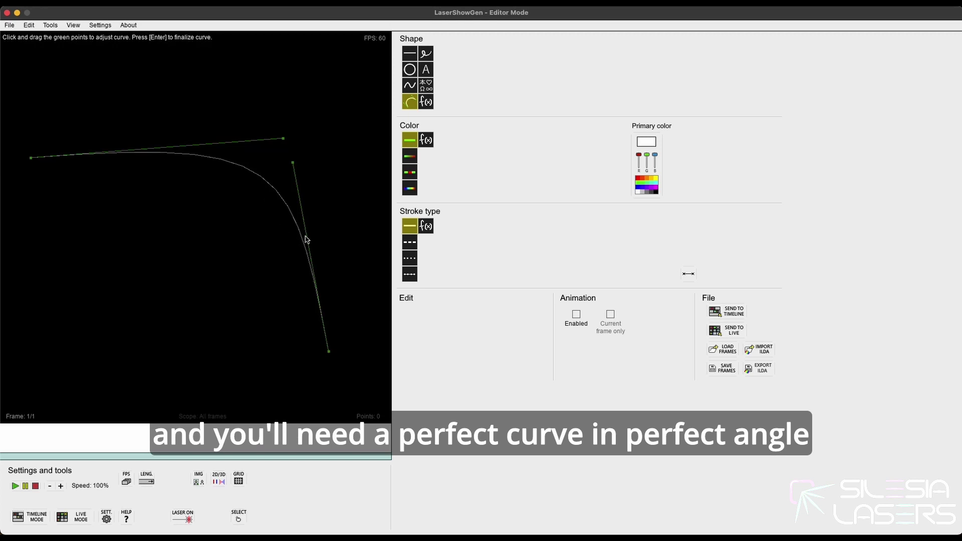
- Reshape the curve by placing one control point above its left end and the other up and to the right of its lower end
left_click_drag(294, 161, 318, 92)
left_click_drag(329, 151, 345, 117)
left_click_drag(319, 92, 312, 114)
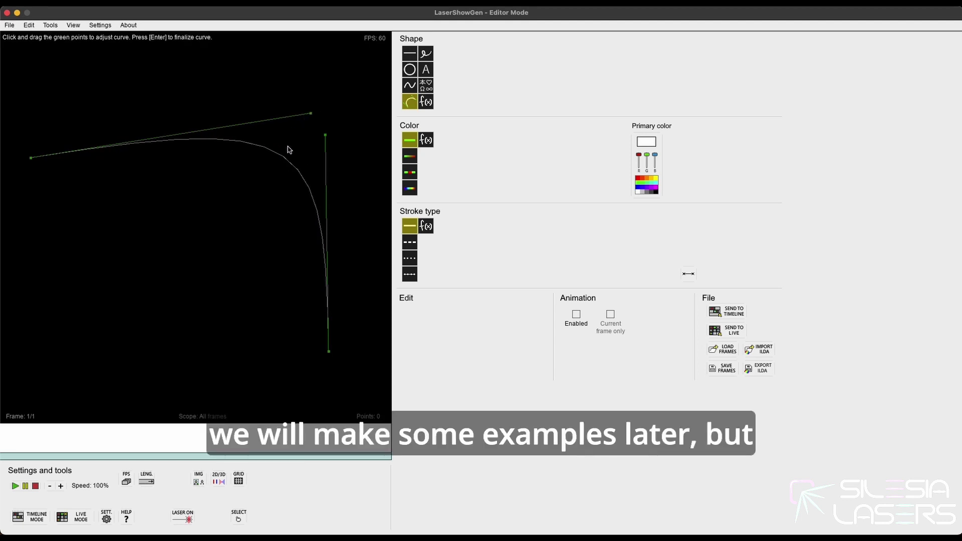
left_click_drag(311, 113, 125, 95)
left_click_drag(326, 135, 352, 262)
left_click_drag(125, 96, 28, 51)
left_click_drag(353, 264, 362, 161)
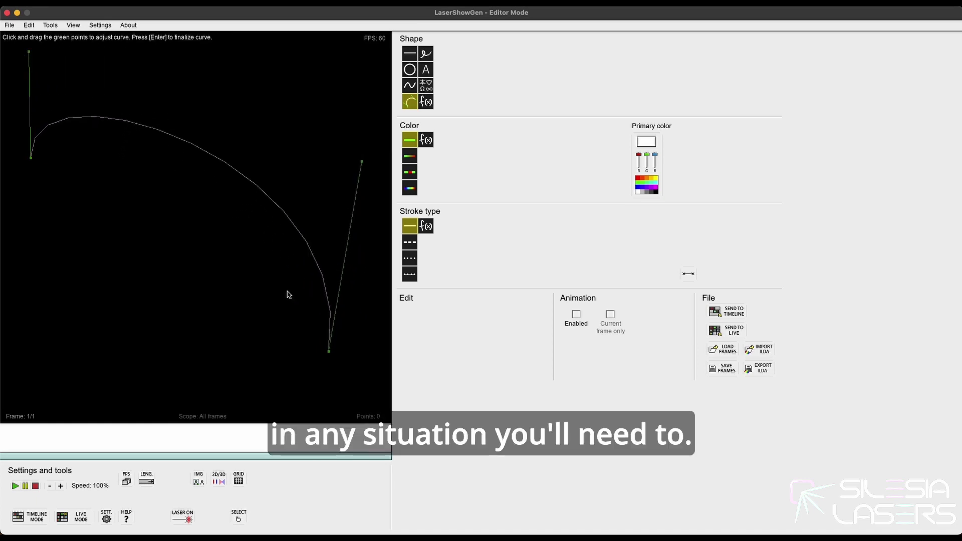
- Lower the curve's left end level with the right one, raise the right control point to form a wide arch, and finalize it
left_click_drag(31, 158, 125, 323)
left_click_drag(327, 355, 330, 319)
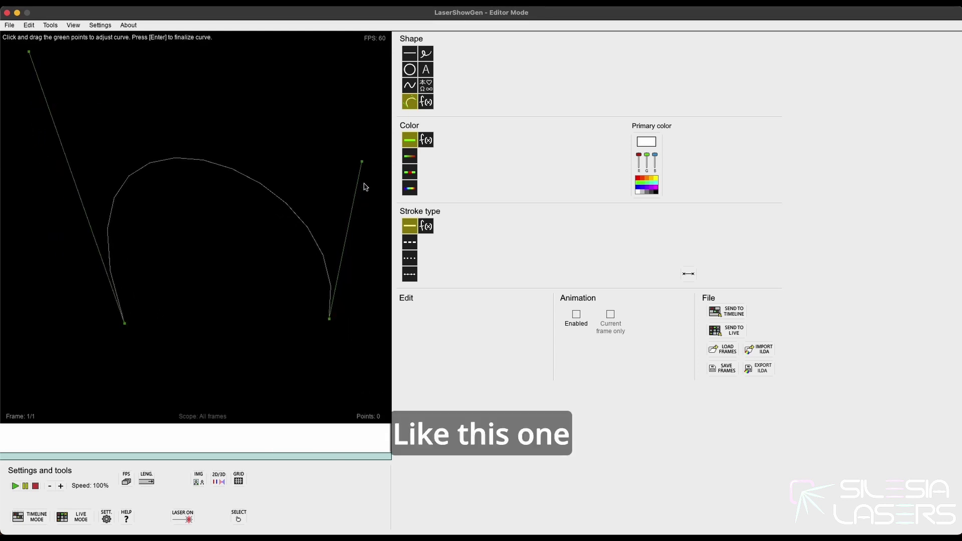
left_click_drag(361, 161, 364, 97)
left_click_drag(125, 327, 54, 321)
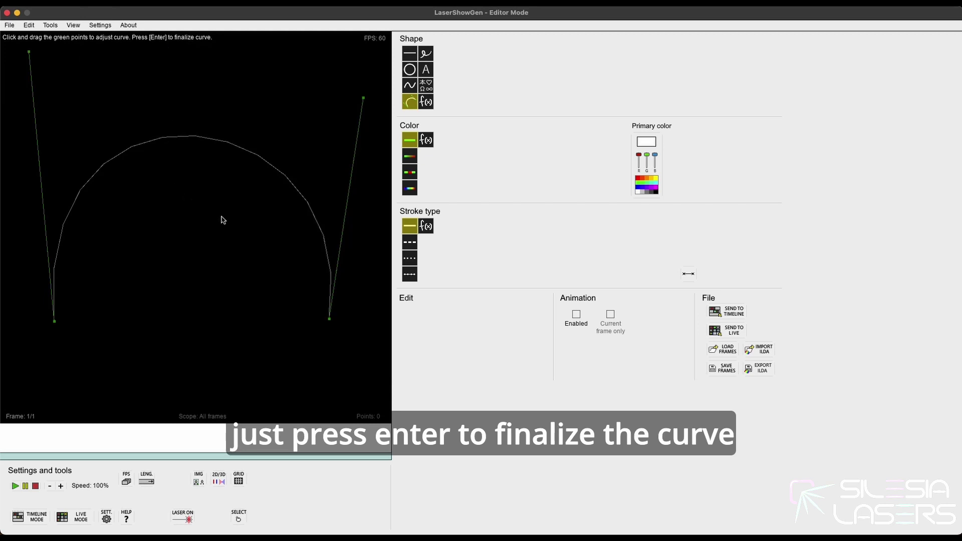
key("Return")
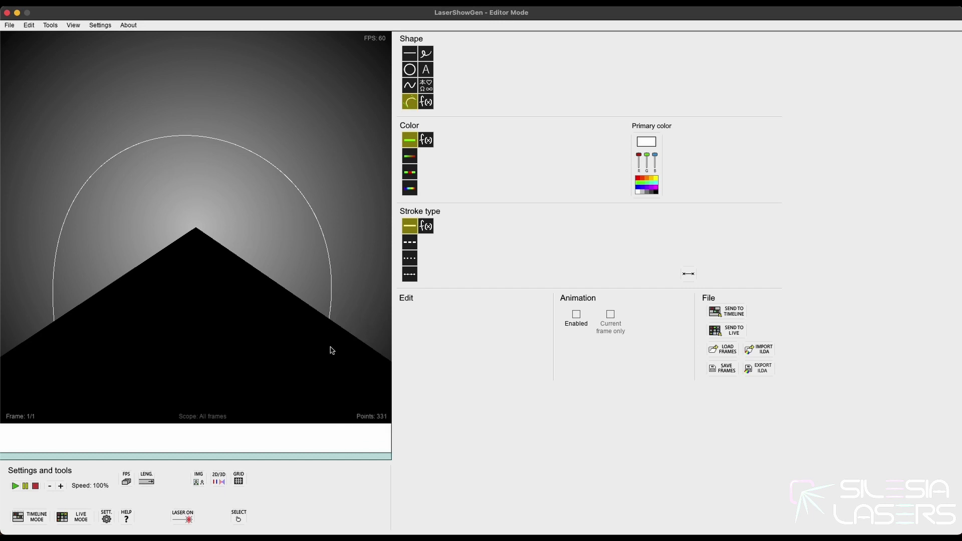
- Select the finished arch curve and delete it from the canvas
left_click(292, 310, "ctrl")
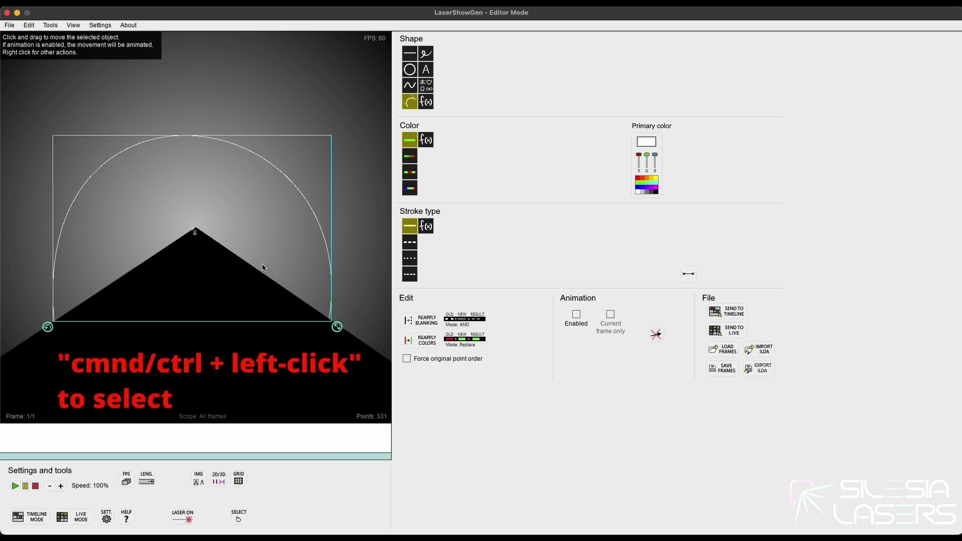
right_click(262, 265)
left_click(283, 297)
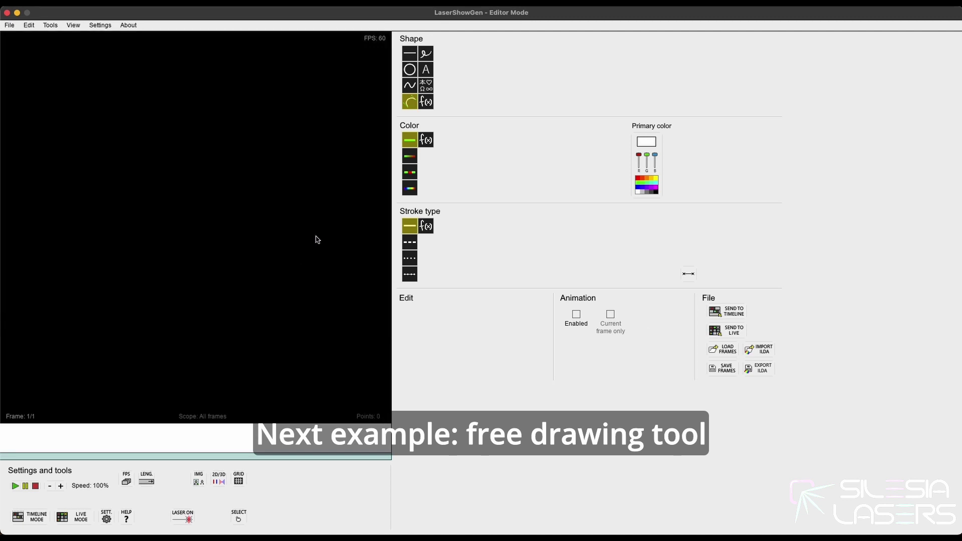
- Draw a long winding line across the canvas with the free drawing tool and remove it again
left_click(426, 53)
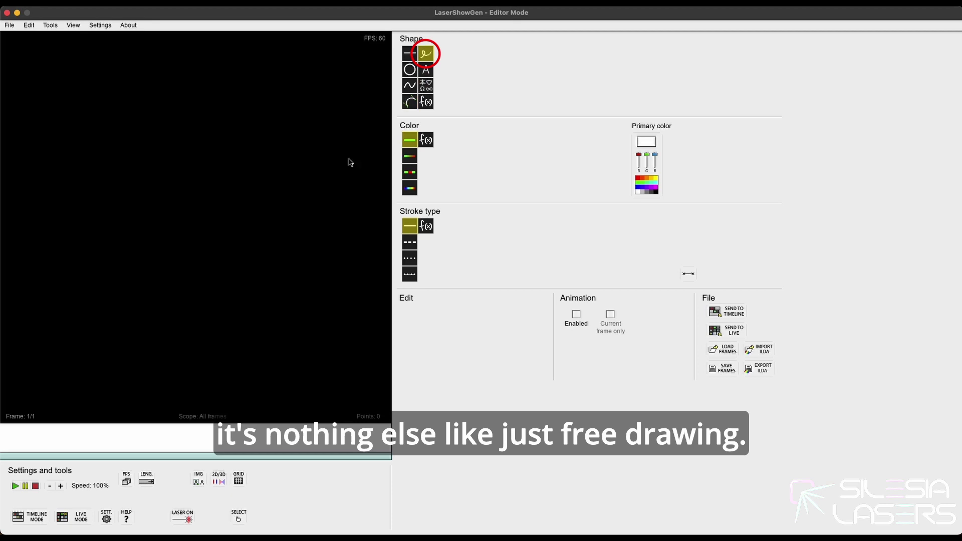
mouse_move(78, 161)
left_mouse_down()
mouse_move(111, 229)
mouse_move(144, 202)
mouse_move(183, 223)
mouse_move(179, 297)
mouse_move(201, 211)
mouse_move(242, 234)
mouse_move(259, 328)
mouse_move(265, 181)
mouse_move(327, 340)
mouse_move(318, 140)
mouse_move(147, 102)
mouse_move(60, 147)
mouse_move(73, 165)
left_mouse_up()
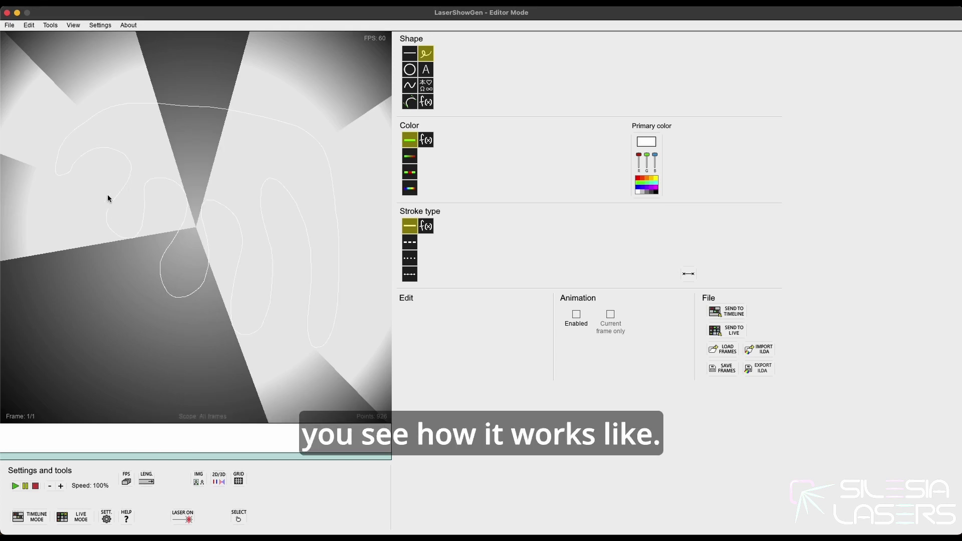
left_click(193, 201)
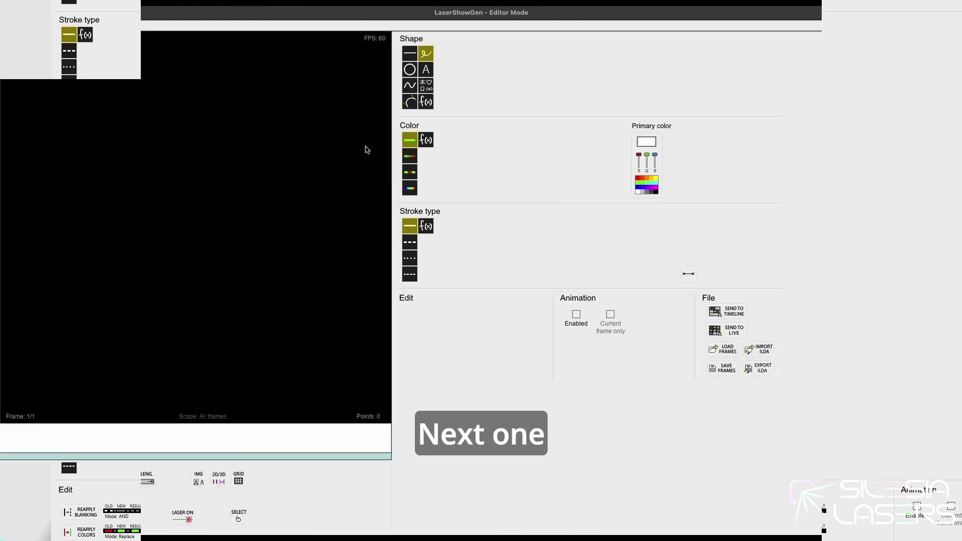
- Activate the text drawing tool and load font_lucida.ild as its font file
left_click(425, 69)
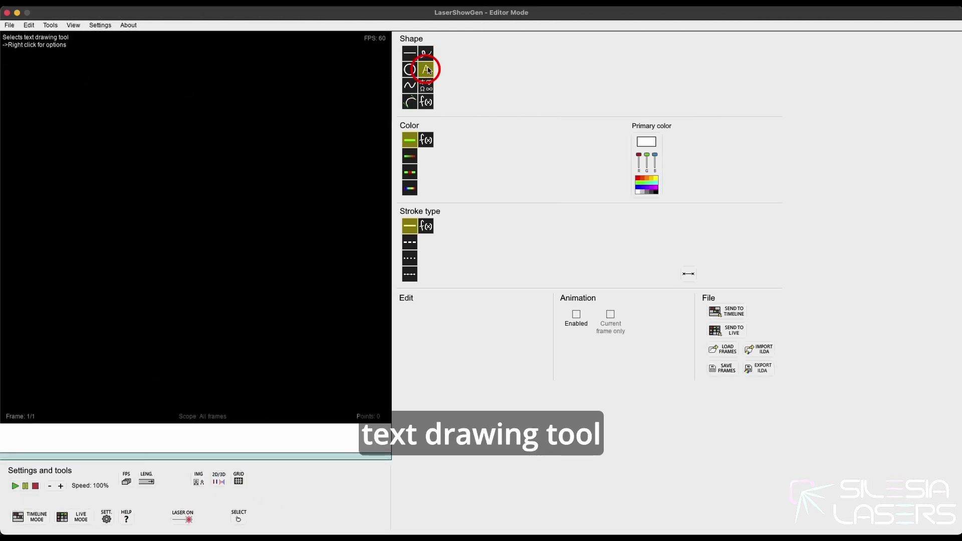
left_click(168, 184)
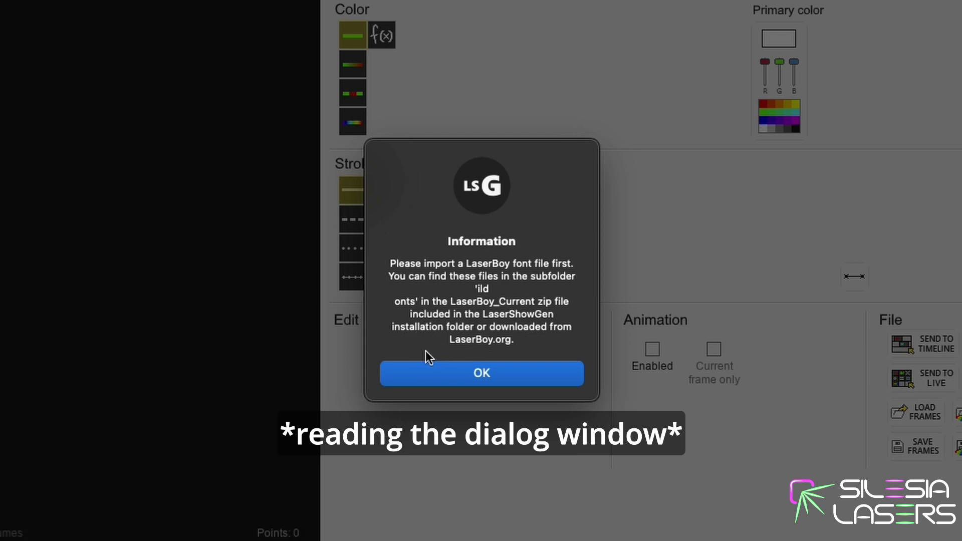
left_click(470, 373)
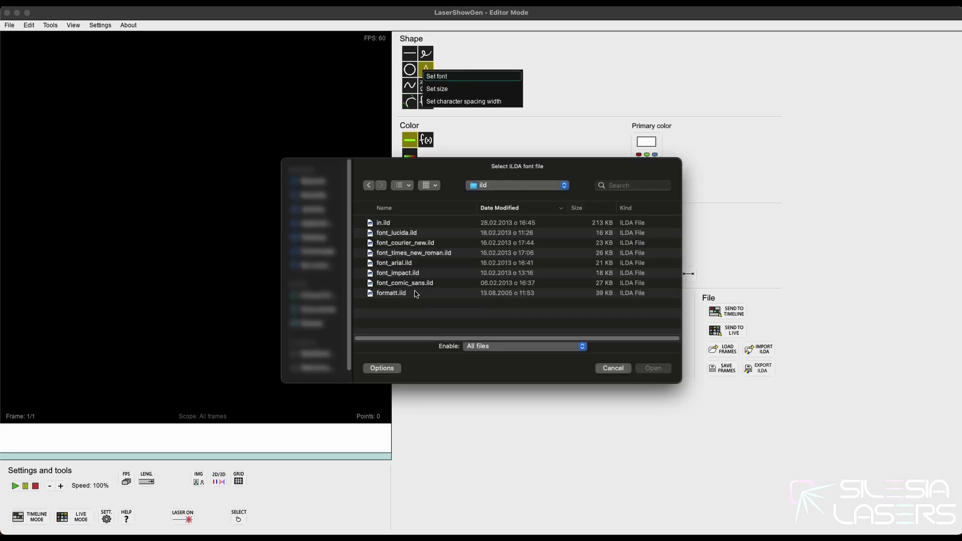
double_click(414, 235)
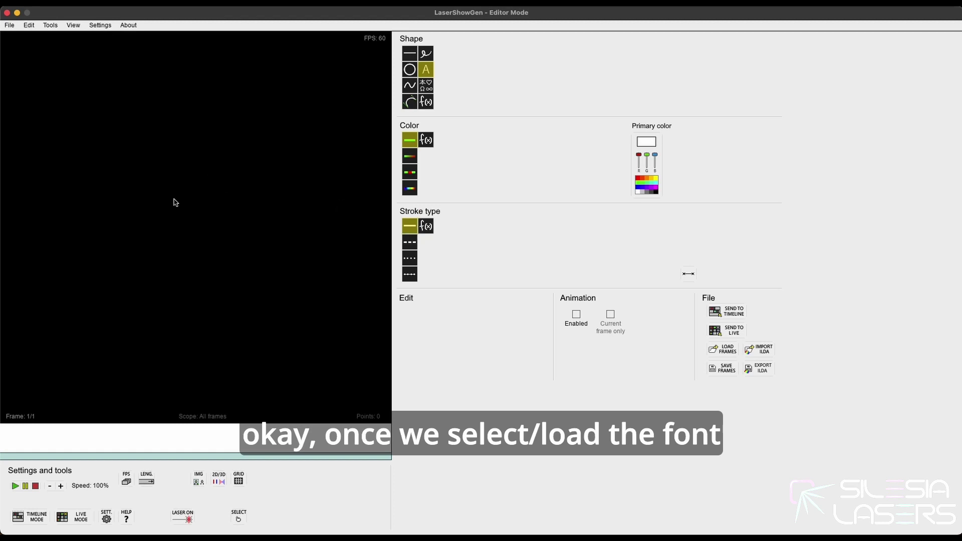
- Place the word "text" on the upper canvas and move its first letter t away to the left
left_click(142, 179)
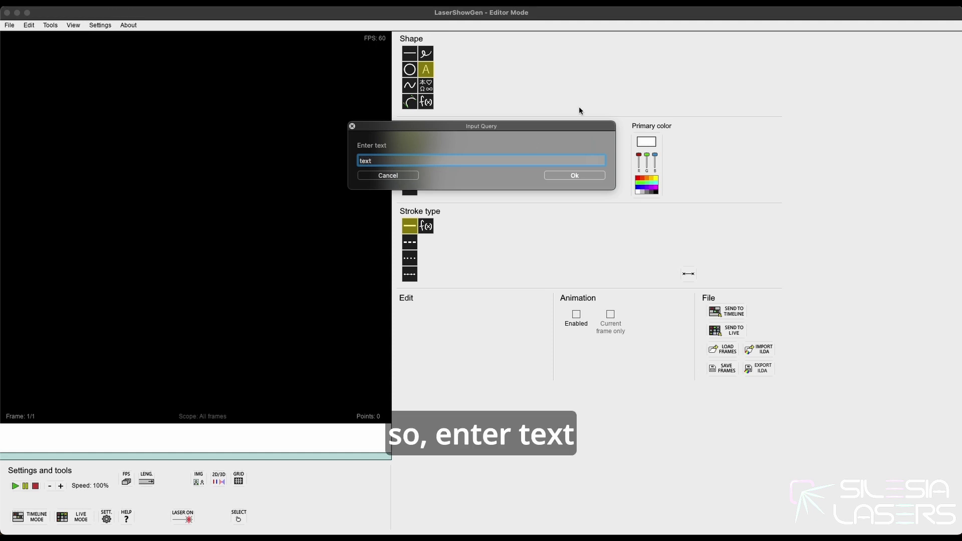
left_click(571, 173)
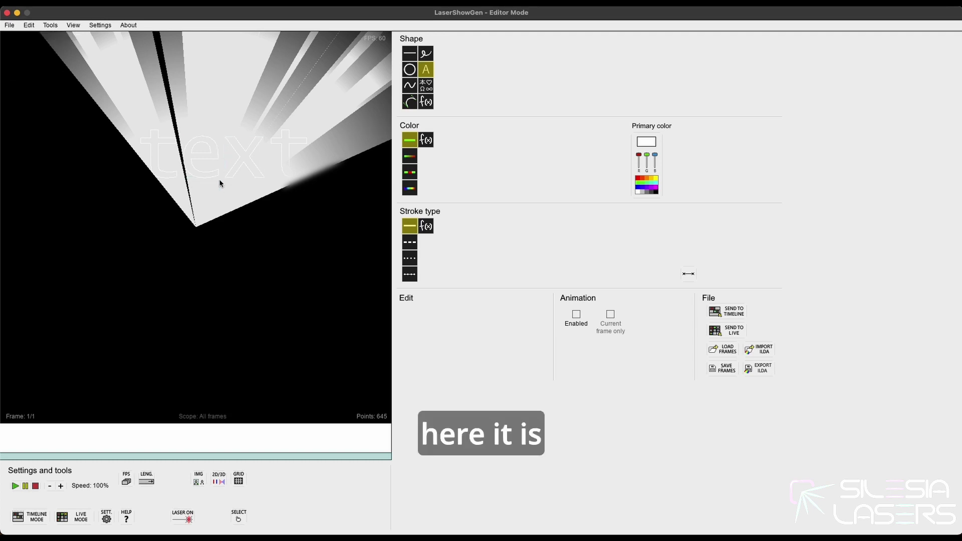
left_click(153, 164)
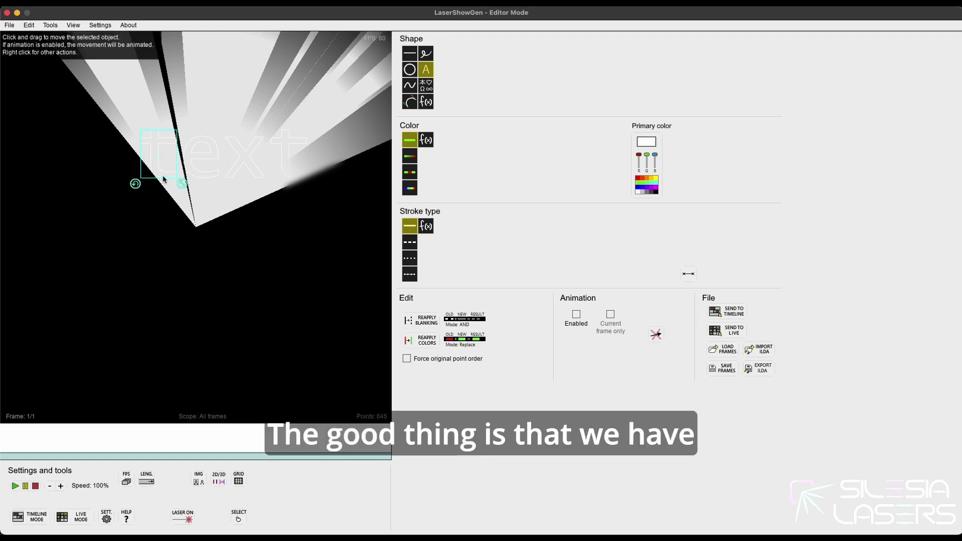
left_click_drag(160, 171, 71, 172)
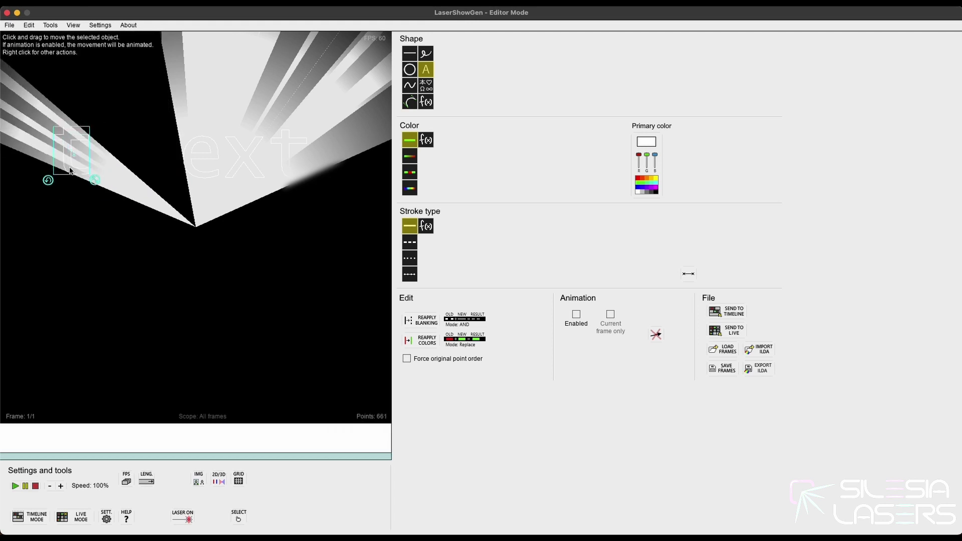
left_click(193, 176)
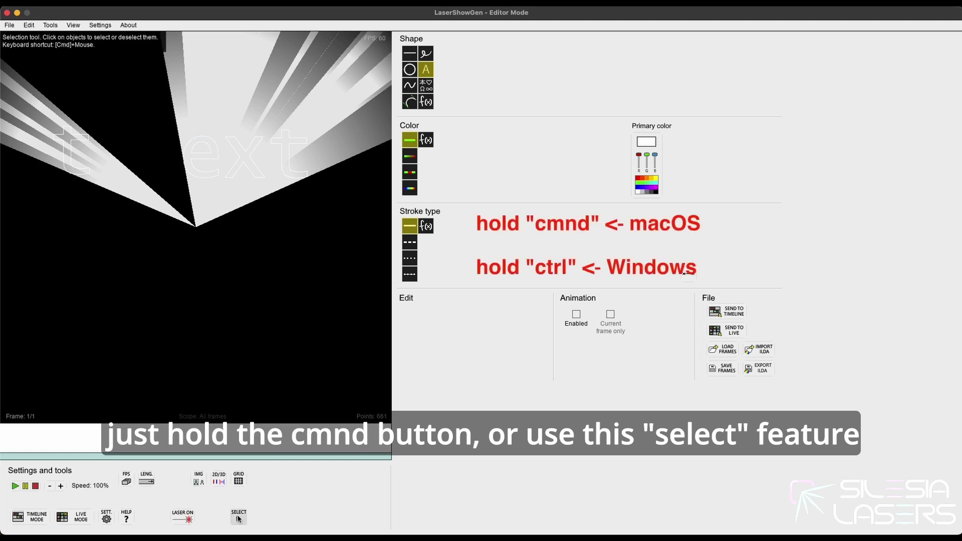
- Select single letters of the word, moving the e slightly left and the x down into the lower canvas
left_click(242, 520)
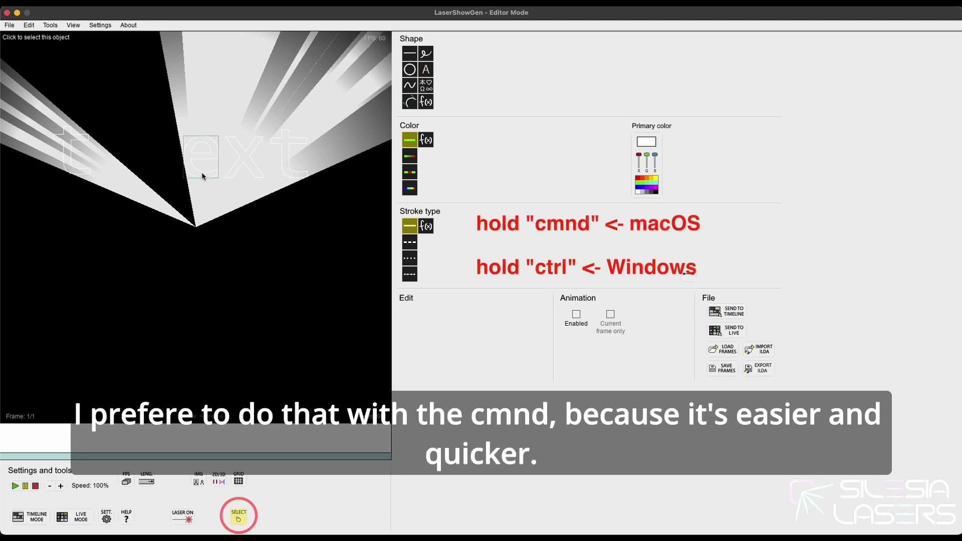
left_click(200, 174)
left_click_drag(201, 177, 158, 174)
left_click(221, 194)
left_click(242, 158)
left_click_drag(247, 168, 236, 269)
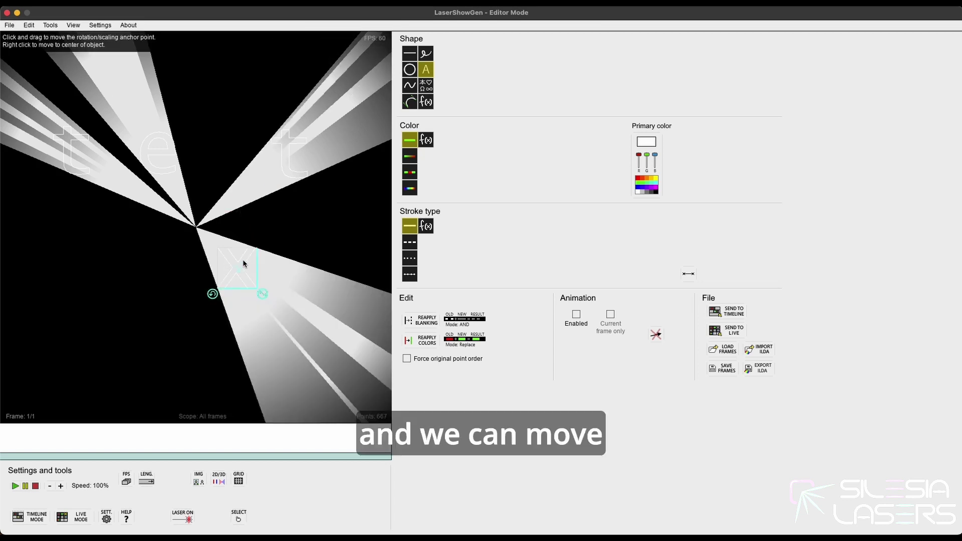
- Move the final letter t down toward the right edge of the canvas and the letter e slightly upward
left_click(257, 161)
left_click(286, 152)
left_click_drag(285, 146, 328, 245)
left_click(230, 185)
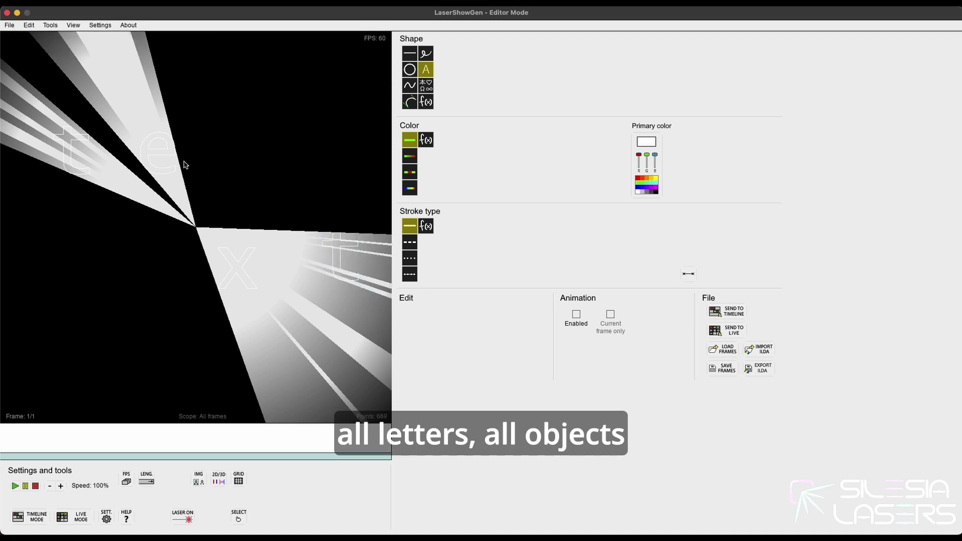
left_click(146, 150)
left_click_drag(150, 150, 154, 119)
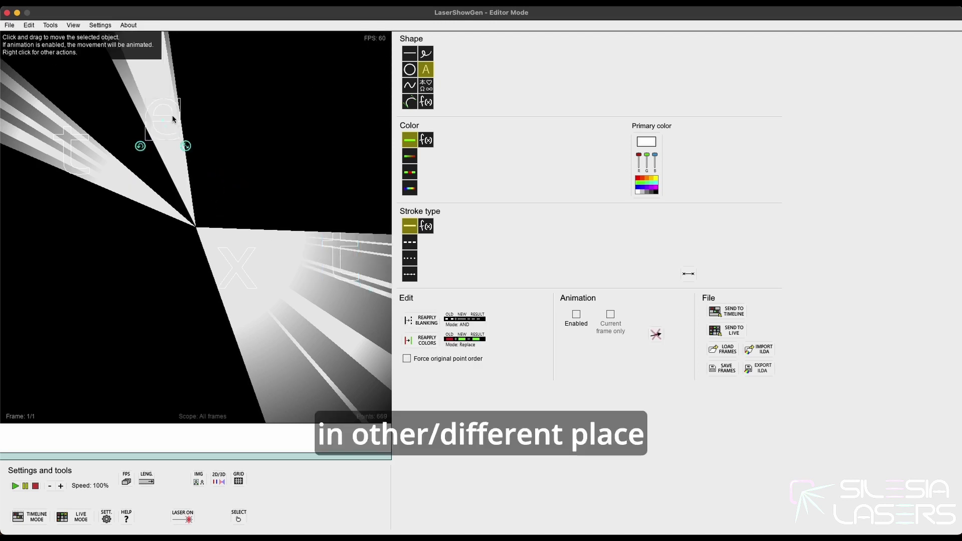
- Compare the scattered letters in the flat 2D and 3D beam previews, and look over the available file commands
left_click(218, 481)
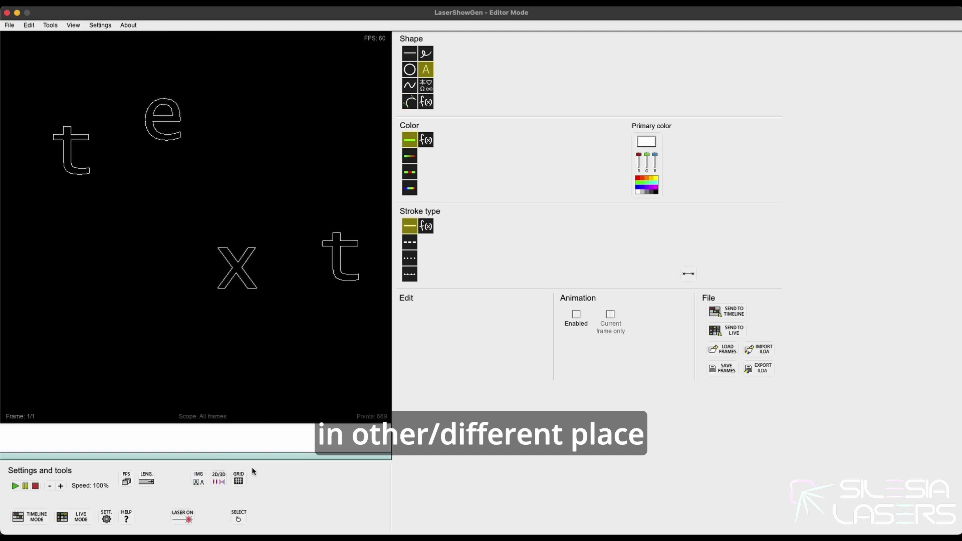
key("f")
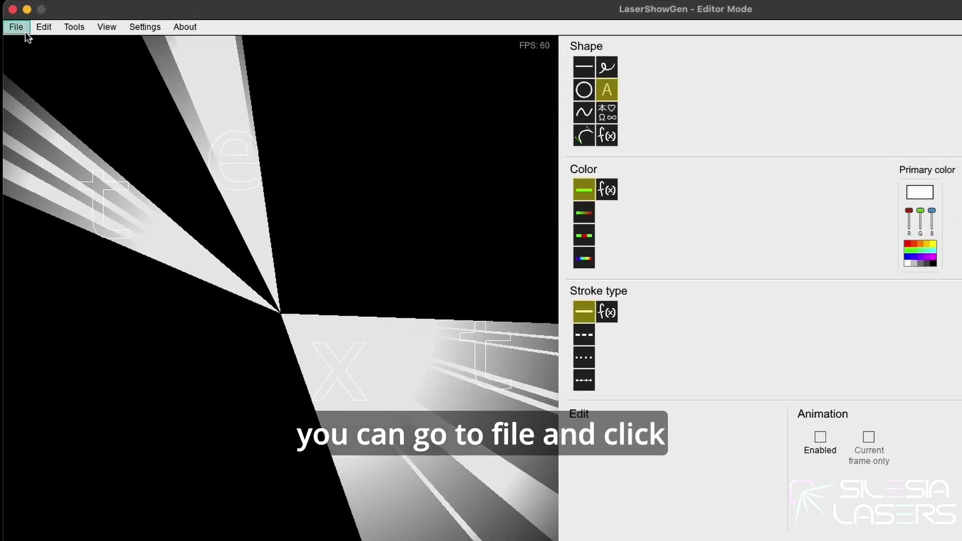
left_click(9, 25)
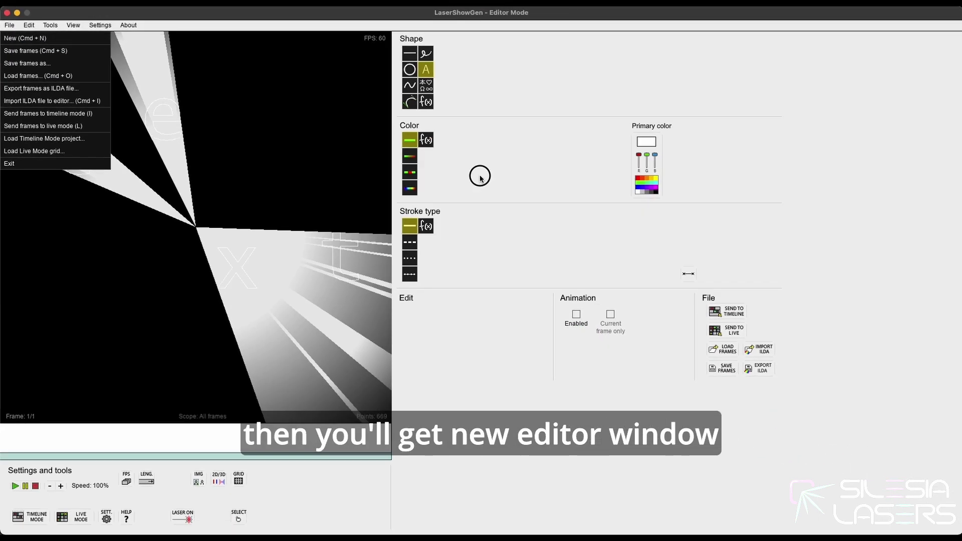
left_click(480, 178)
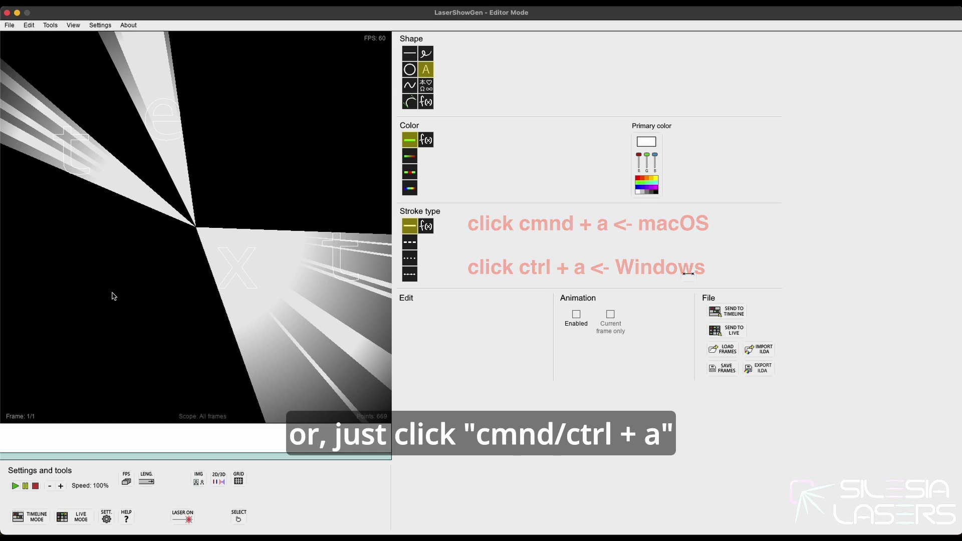
- Select all letters on the canvas and delete them
key("super+a")
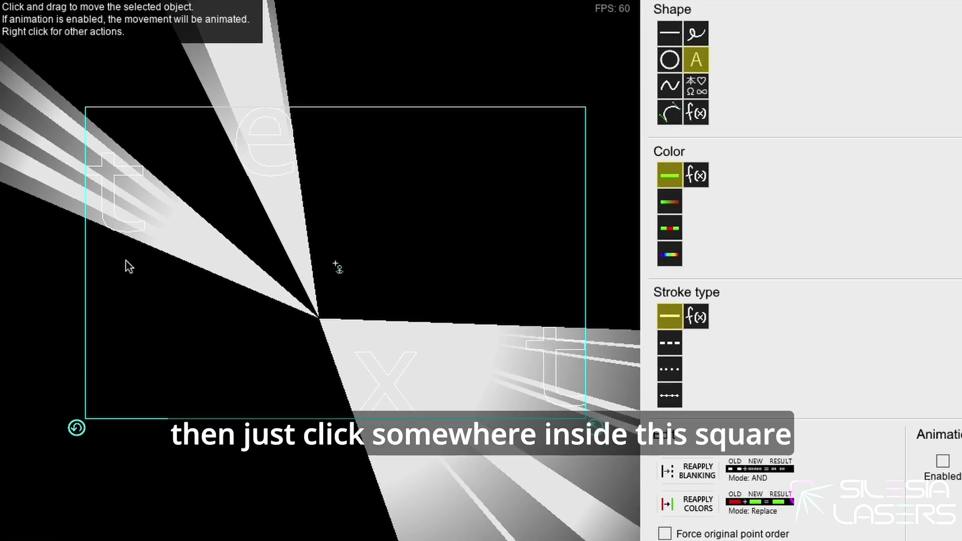
right_click(438, 197)
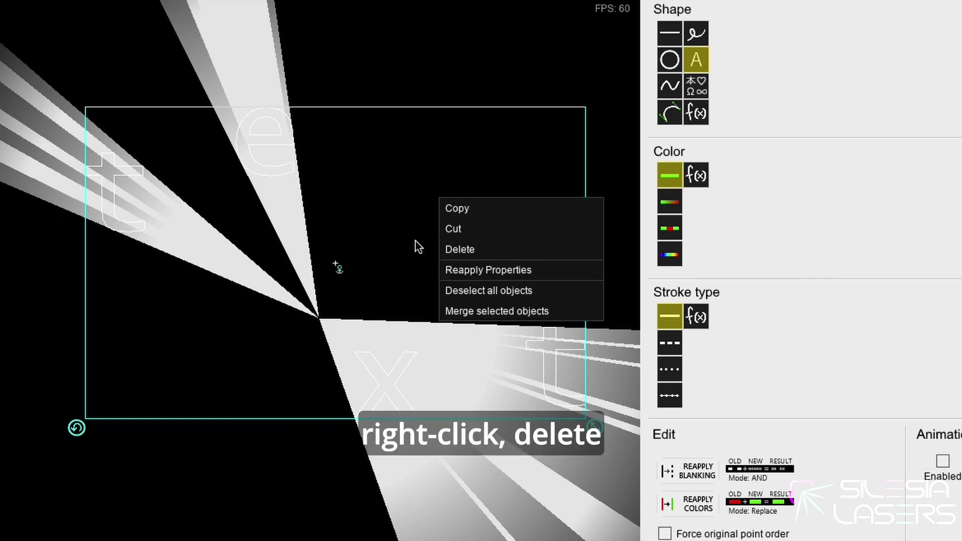
left_click(498, 249)
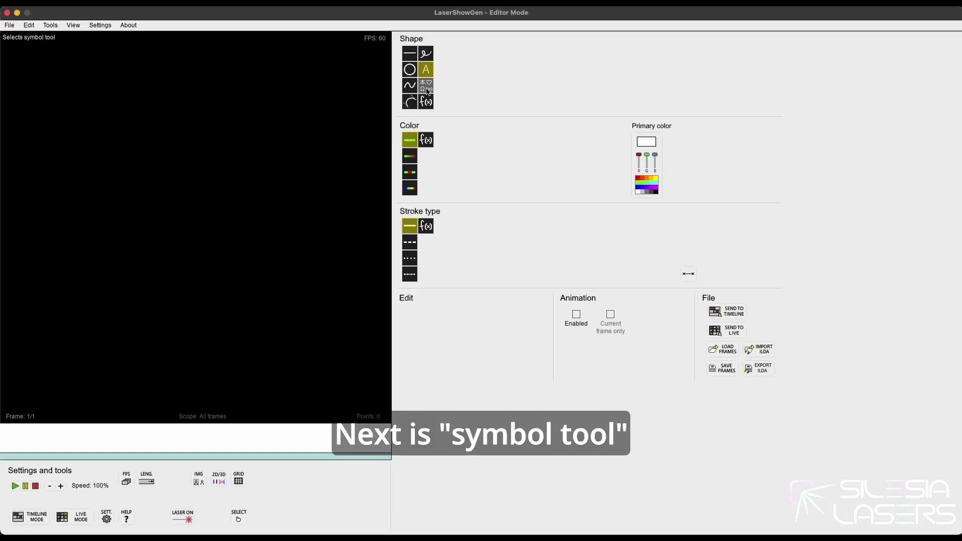
- With the symbol tool, place a letter C in the canvas's upper left and a letter P in its lower right
left_click(426, 86)
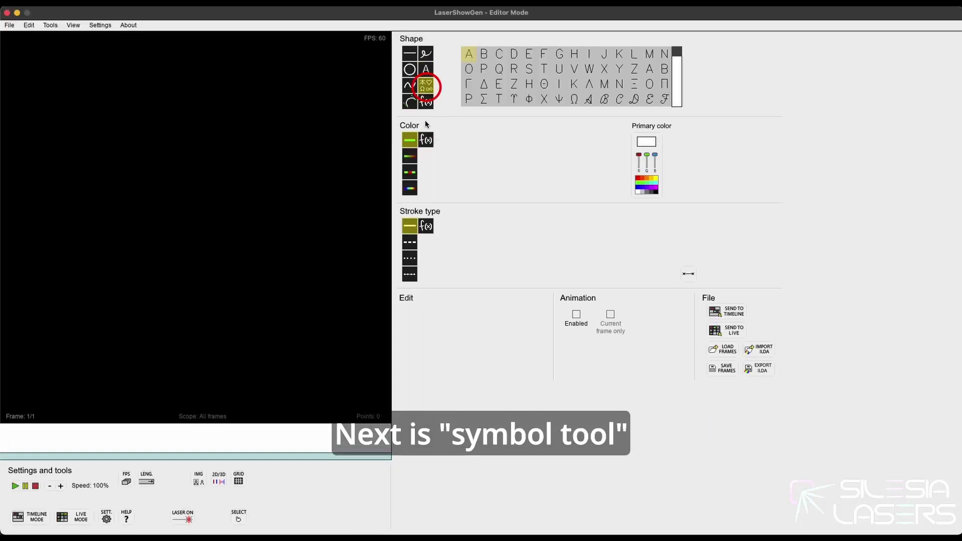
left_click(499, 54)
left_click_drag(146, 185, 159, 229)
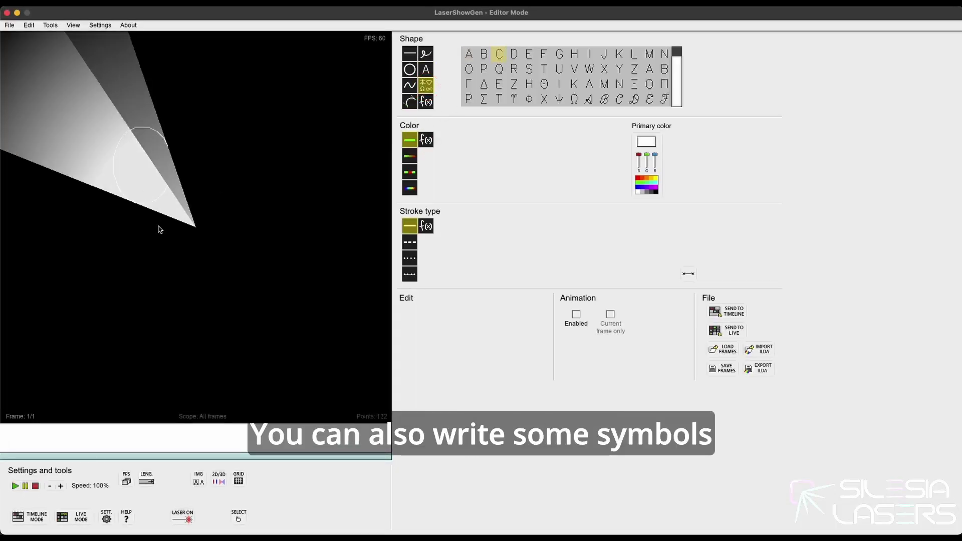
left_click(484, 69)
left_click_drag(306, 266, 271, 299)
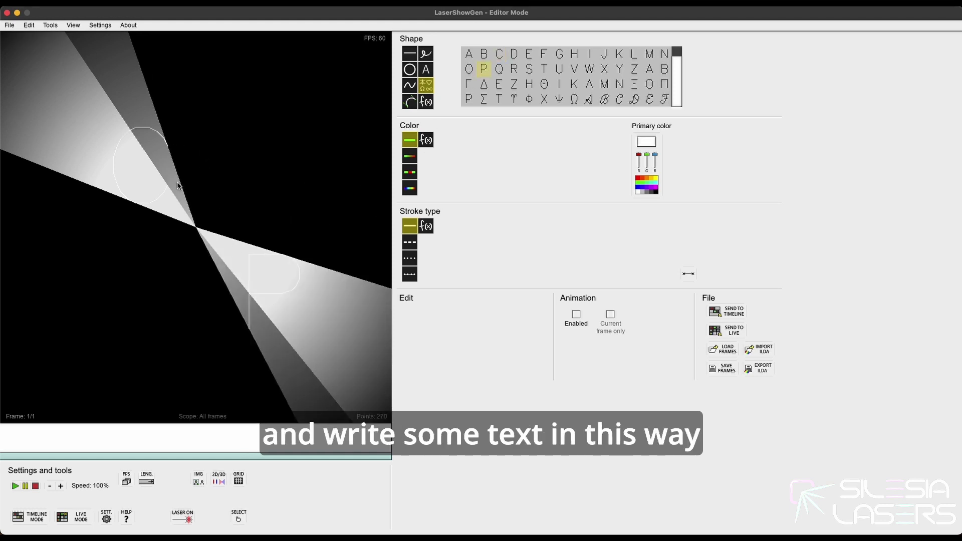
- Pick the blackletter F from the symbol set and place it in the canvas's lower left and upper right
left_click(427, 71)
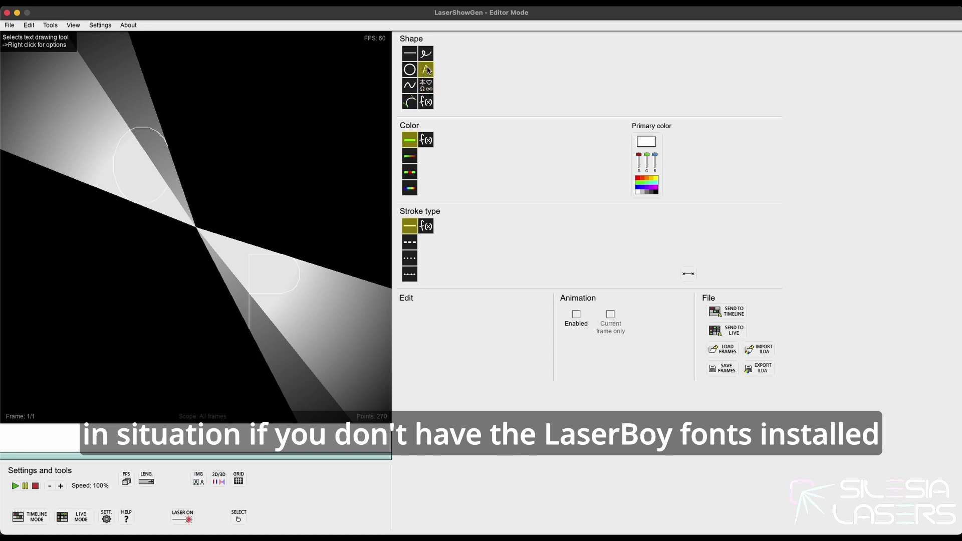
left_click(426, 85)
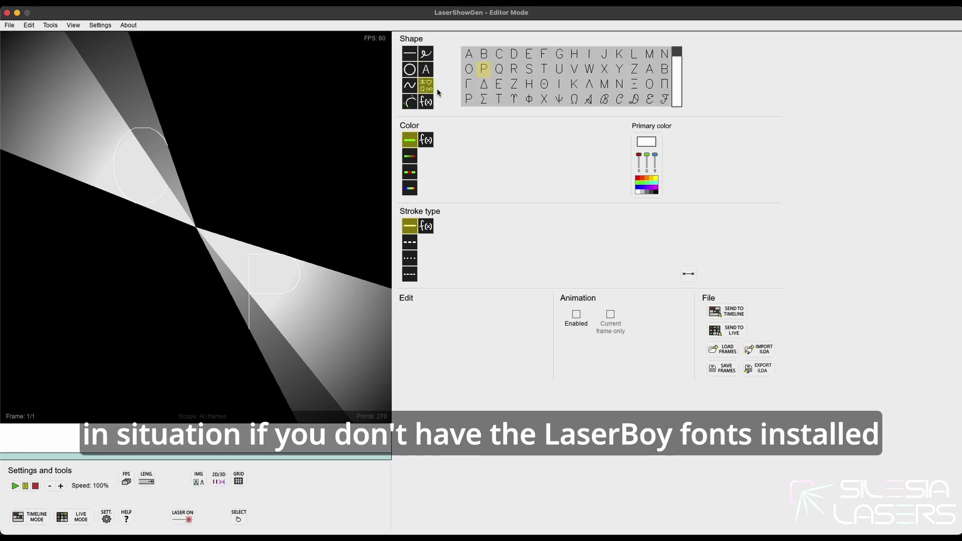
left_click_drag(674, 59, 677, 84)
left_click(574, 77)
left_click(98, 290)
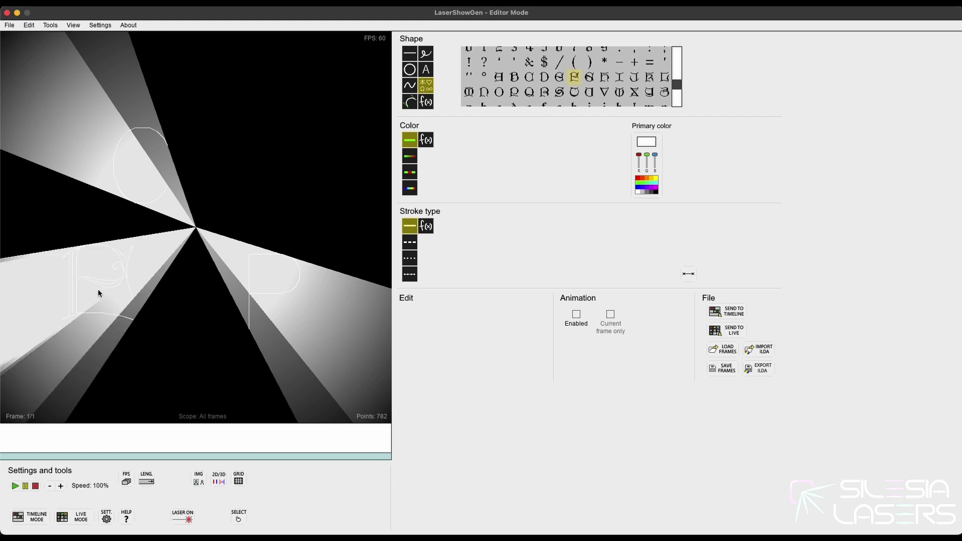
left_click(276, 168)
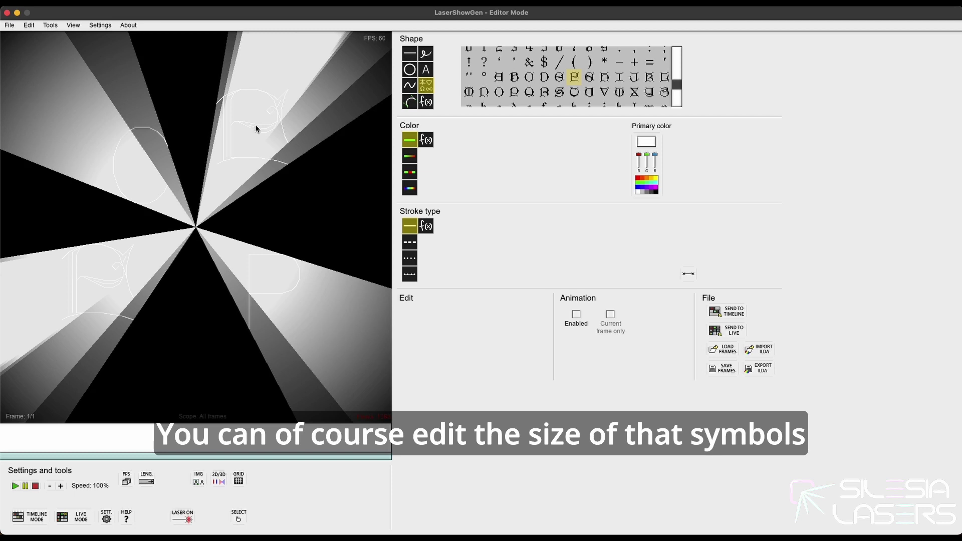
- Show the symbols in the flat 2D preview, then enlarge the letter C about its anchor and rotate it slightly
left_click(218, 481)
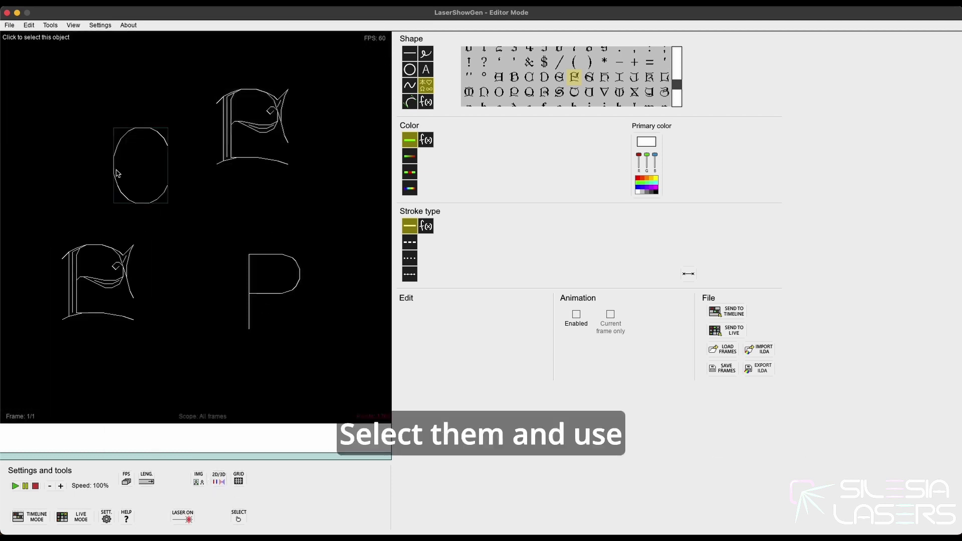
left_click(139, 163)
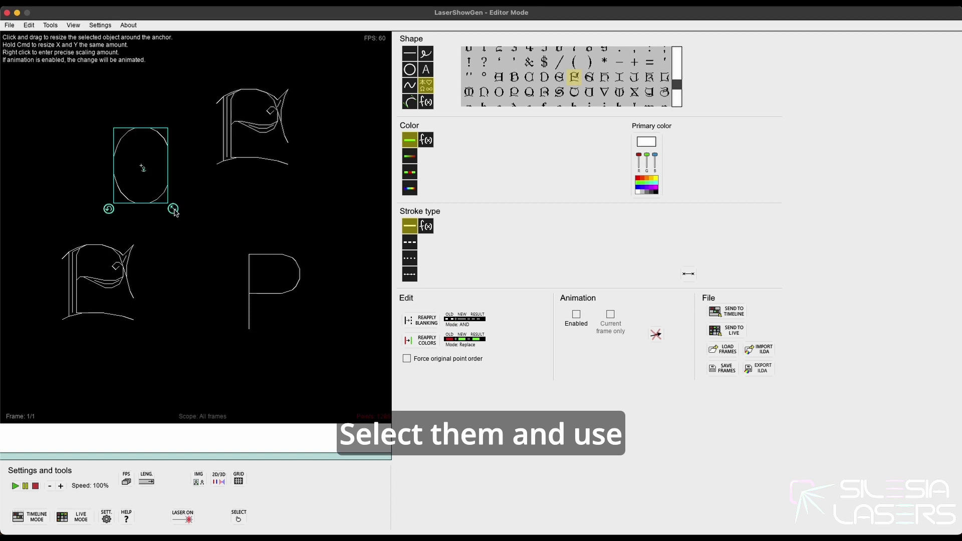
left_click_drag(176, 211, 178, 214)
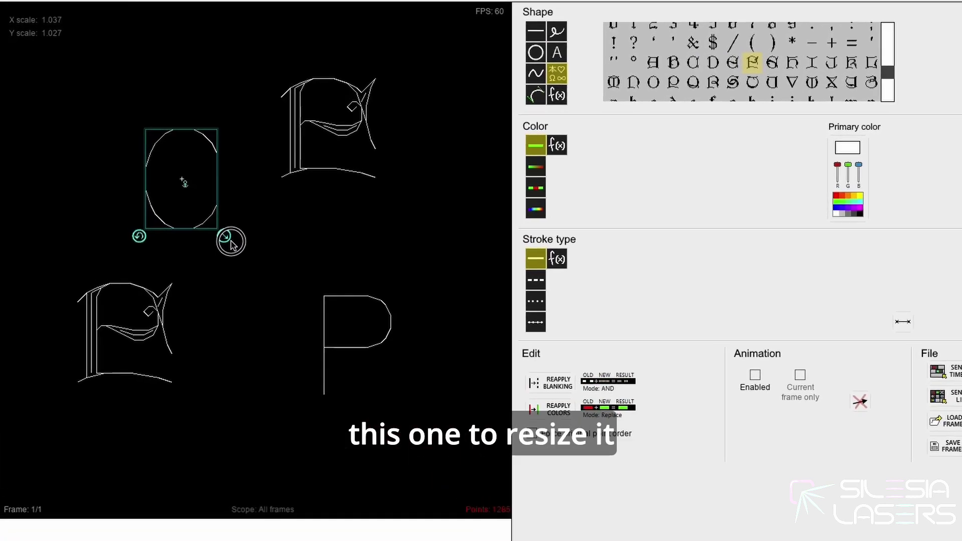
left_click_drag(290, 275, 276, 128)
left_click(68, 218)
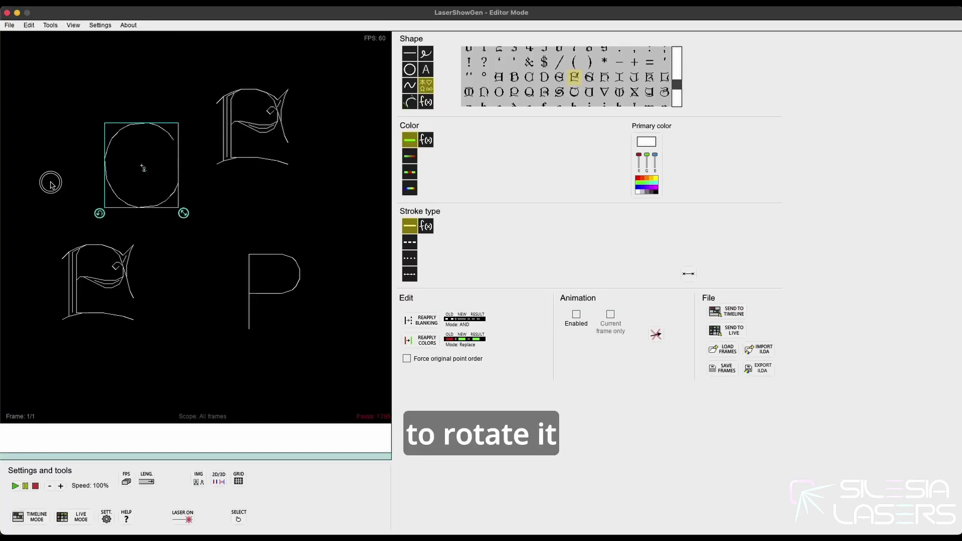
key("ctrl+z")
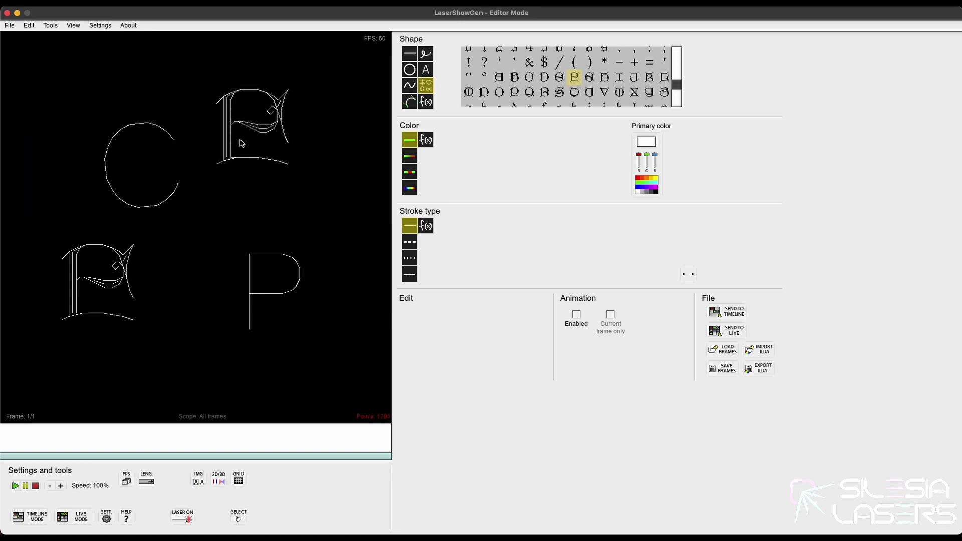
- Enlarge the letter P to roughly twice its size, rotate it about a quarter turn clockwise and deselect it
left_click(276, 296)
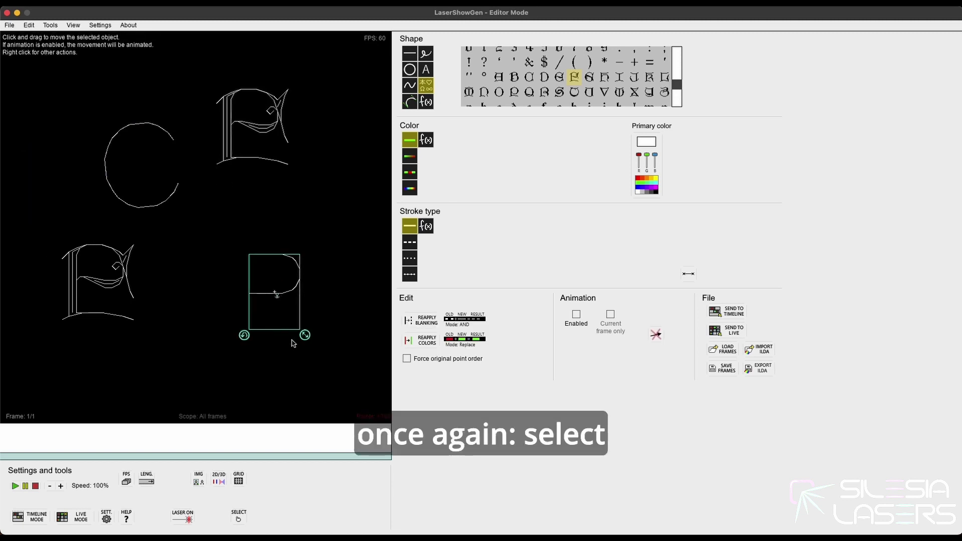
left_click_drag(307, 337, 342, 373)
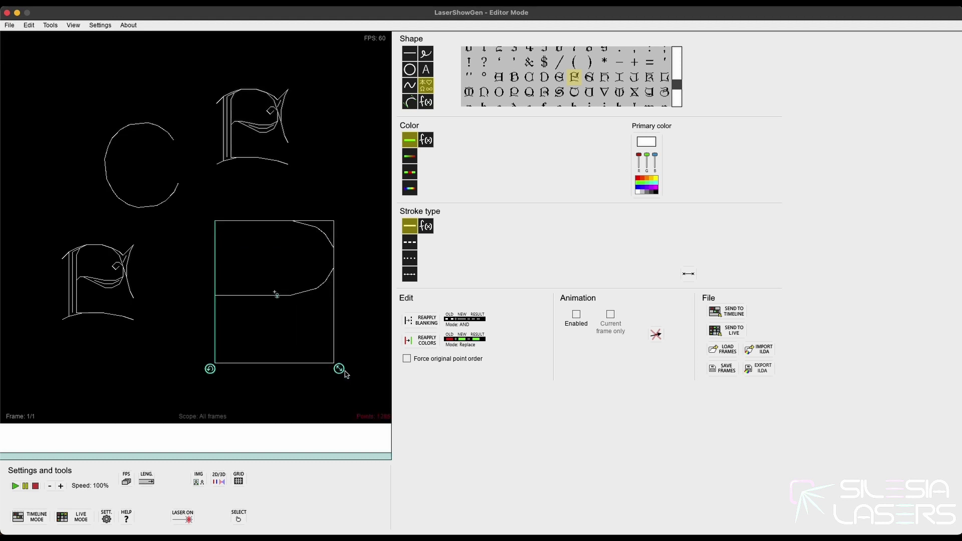
left_click(232, 382)
left_click(216, 358)
left_click_drag(210, 371, 211, 239)
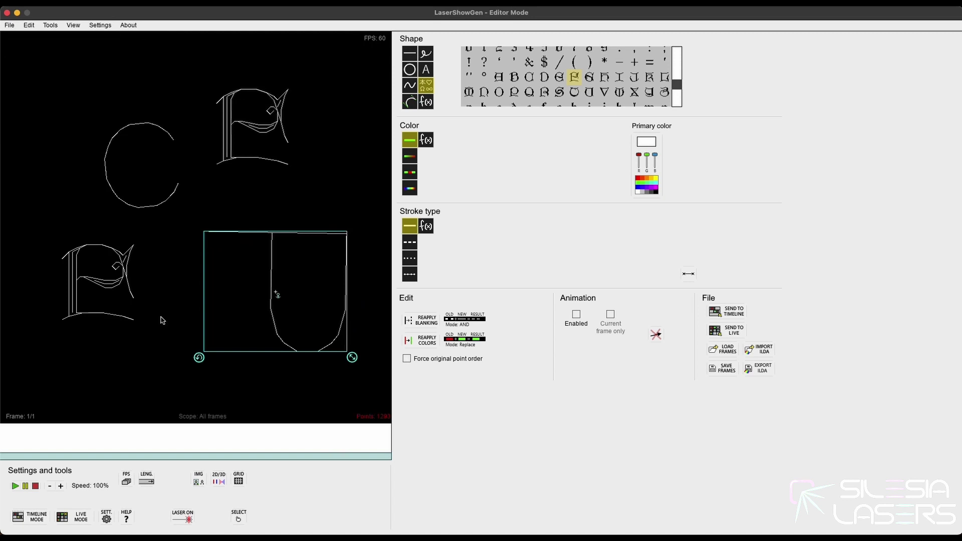
left_click(172, 335)
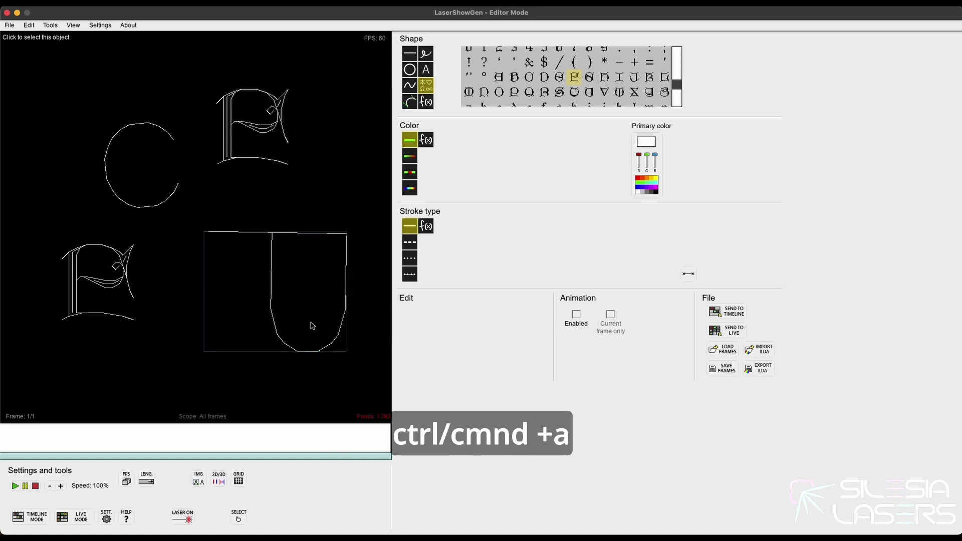
- Select all symbols on the canvas and delete them together
key("ctrl+a")
right_click(271, 220)
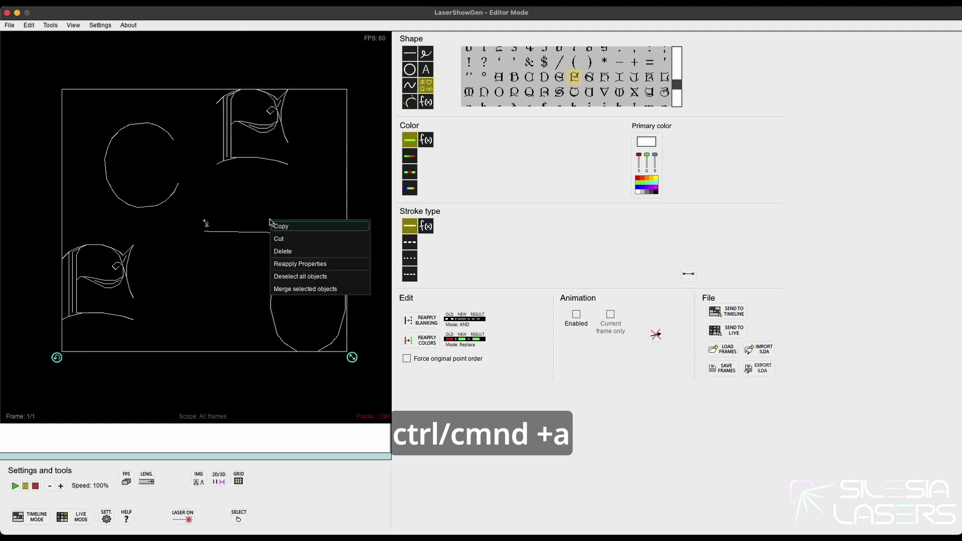
left_click(300, 254)
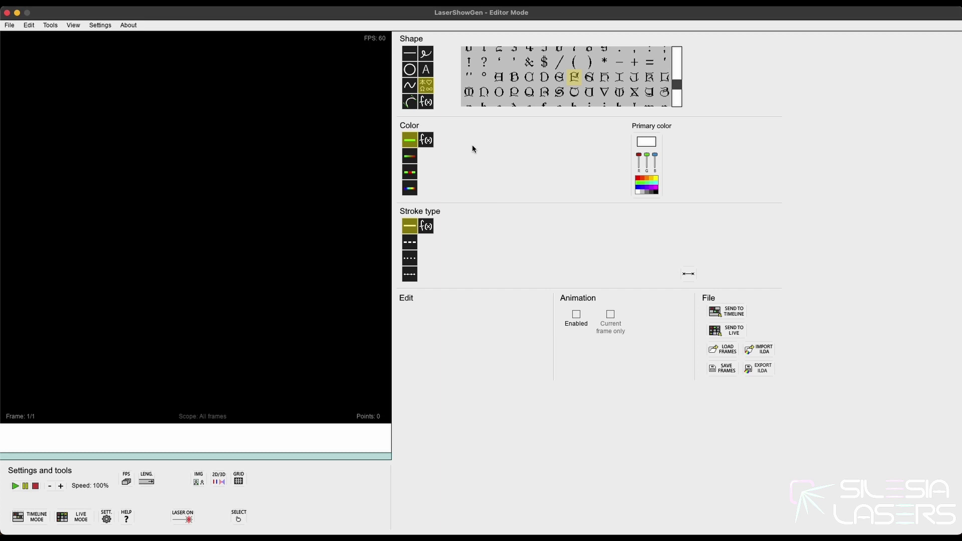
- Activate the function tool in the shape section
left_click(426, 103)
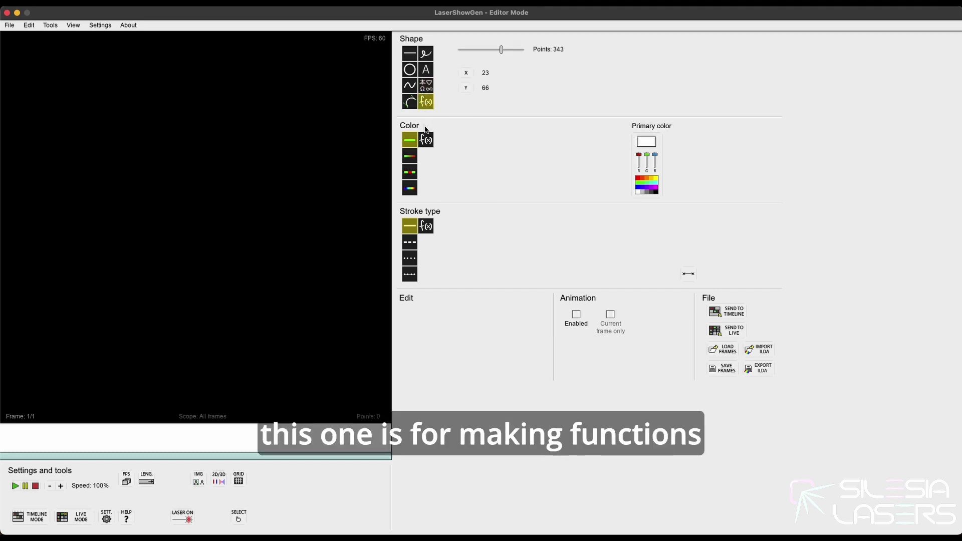